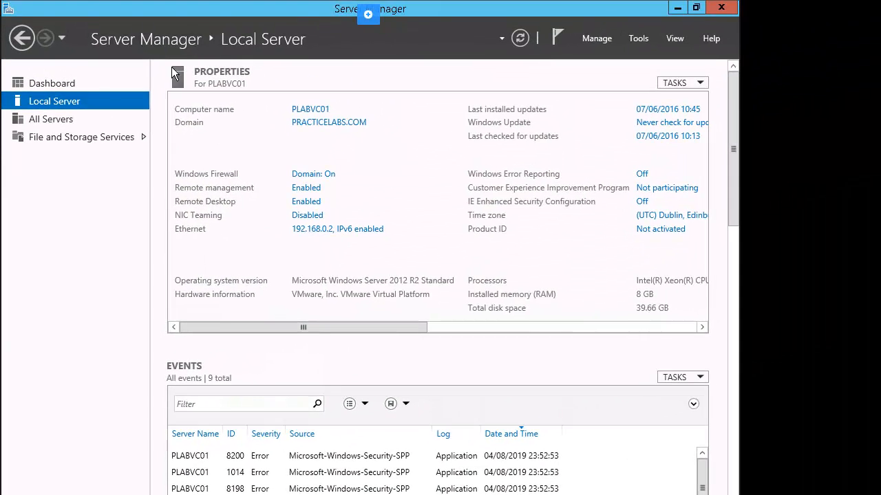
Switch Server Manager to its Dashboard view before leaving for the desktop
click(53, 82)
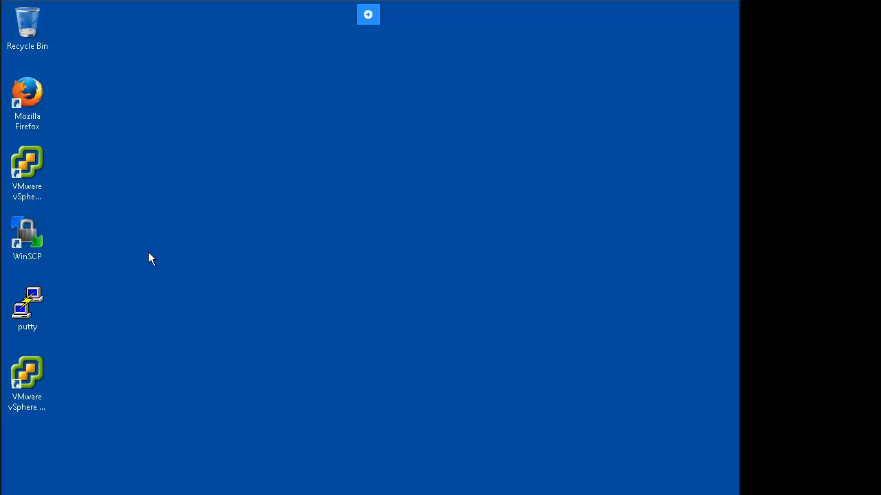
Launch vSphere Client and log in to vCenter PLABVC01 with the account credentials
double_click(27, 163)
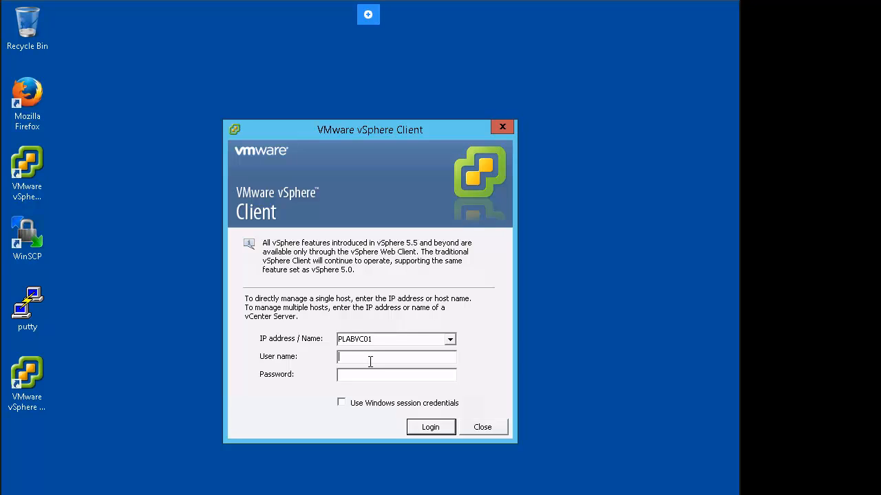
text(PL)
click(427, 432)
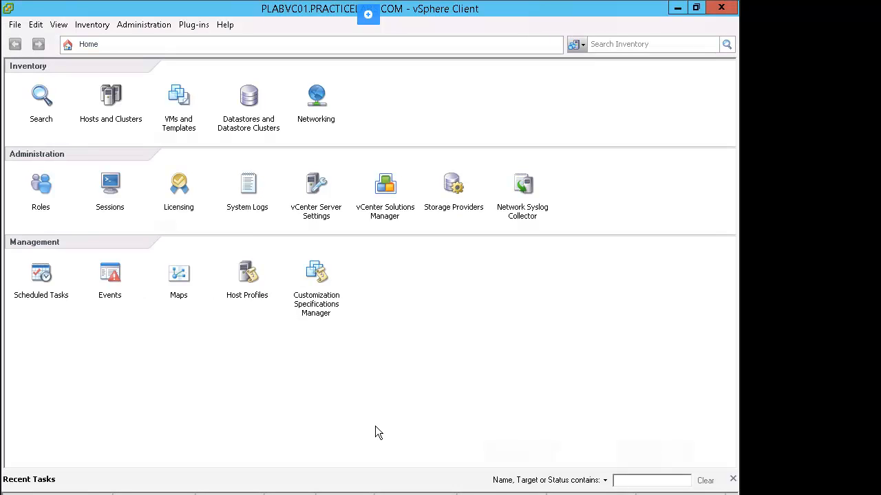
Visit Hosts and Clusters, return Home, and switch to the Networking inventory
click(118, 104)
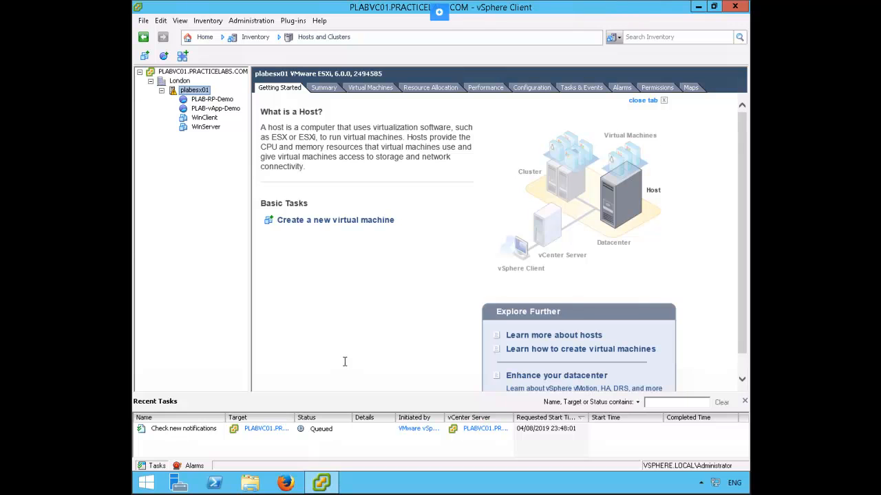
click(203, 39)
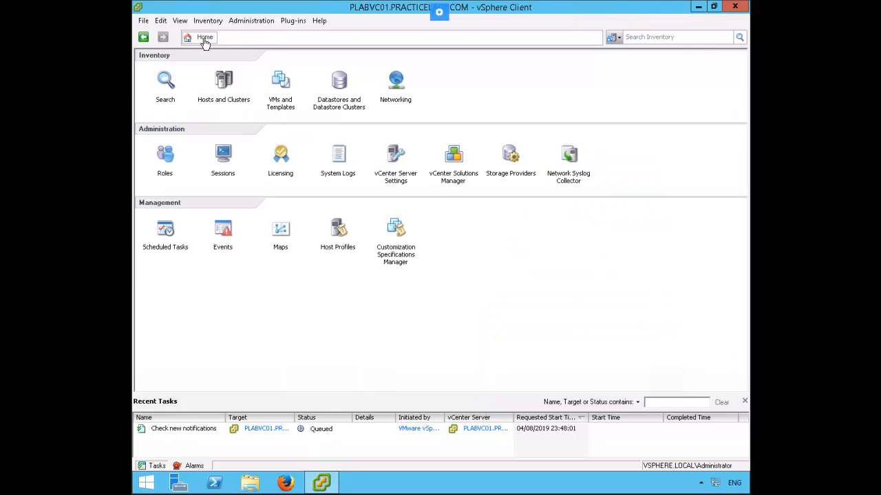
click(398, 83)
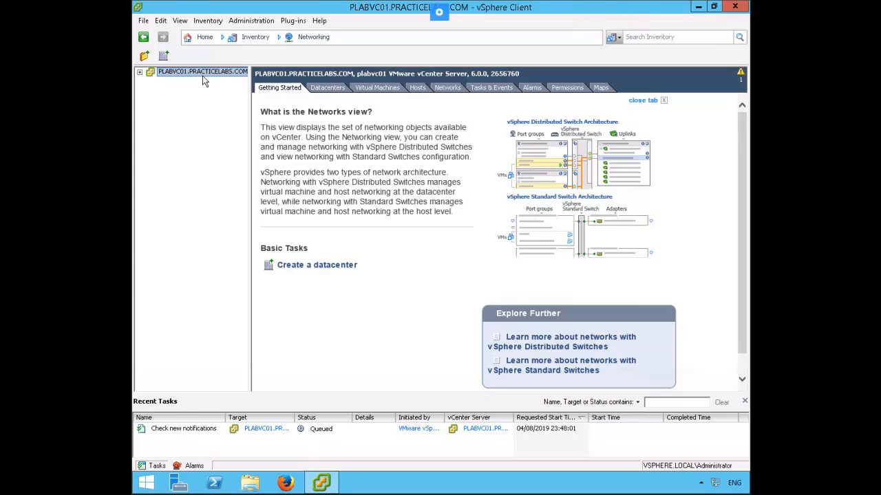
Expand the vCenter tree and launch New vSphere Distributed Switch on the London datacenter
click(140, 72)
right_click(178, 80)
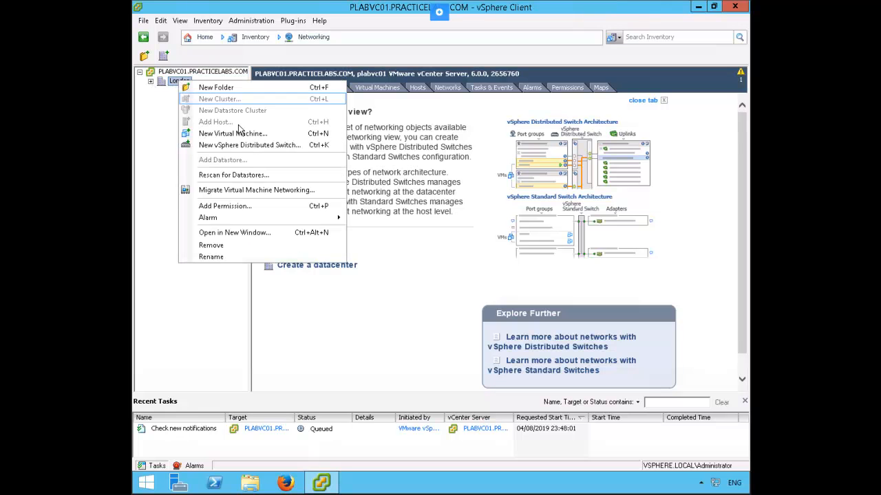
click(309, 144)
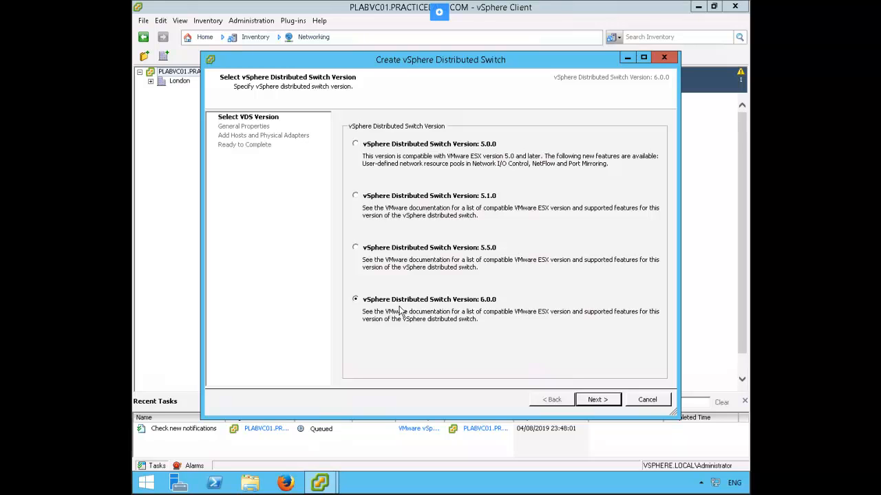
Create dvSwitch at version 6.0.0 with 4 uplinks, using plabesx01's vmnic2
click(592, 399)
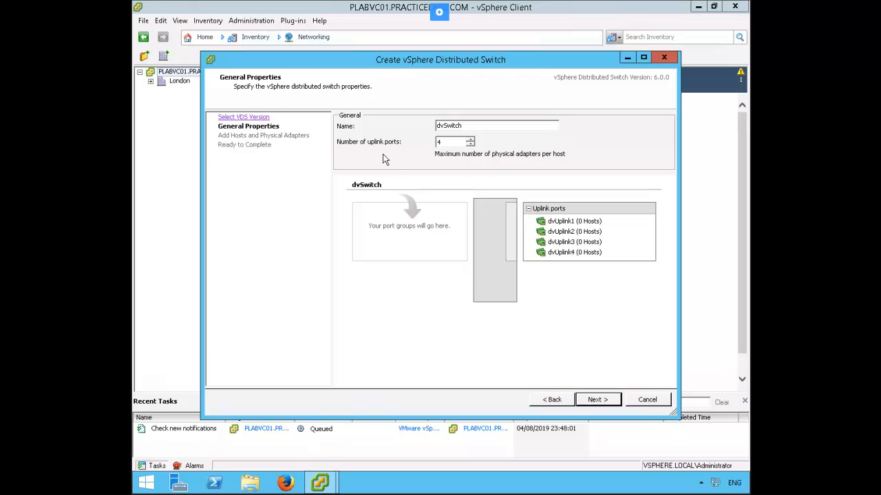
click(598, 400)
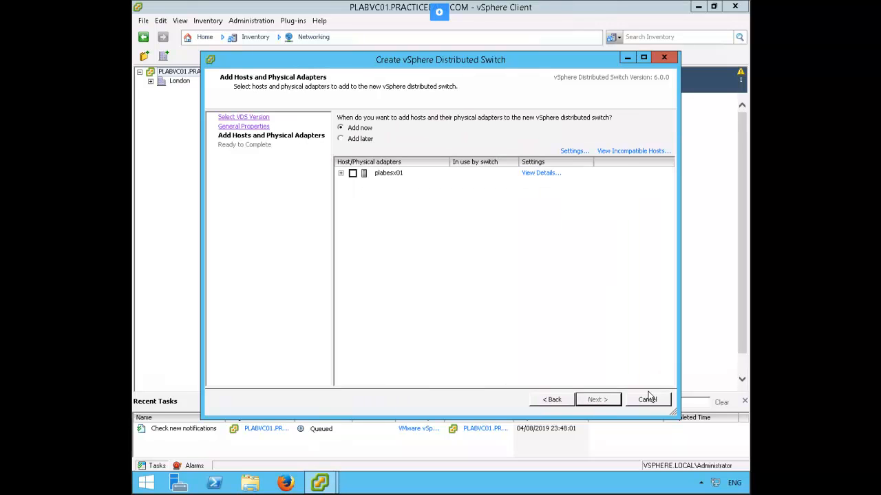
click(340, 173)
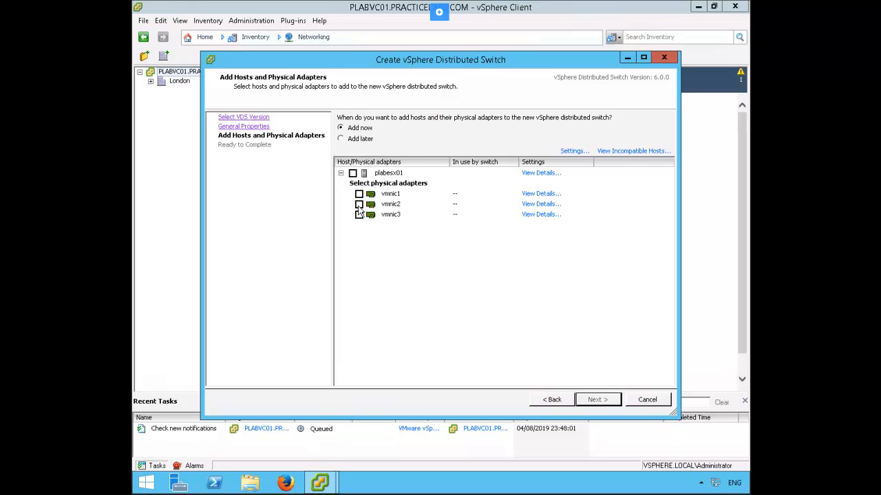
click(359, 204)
click(597, 400)
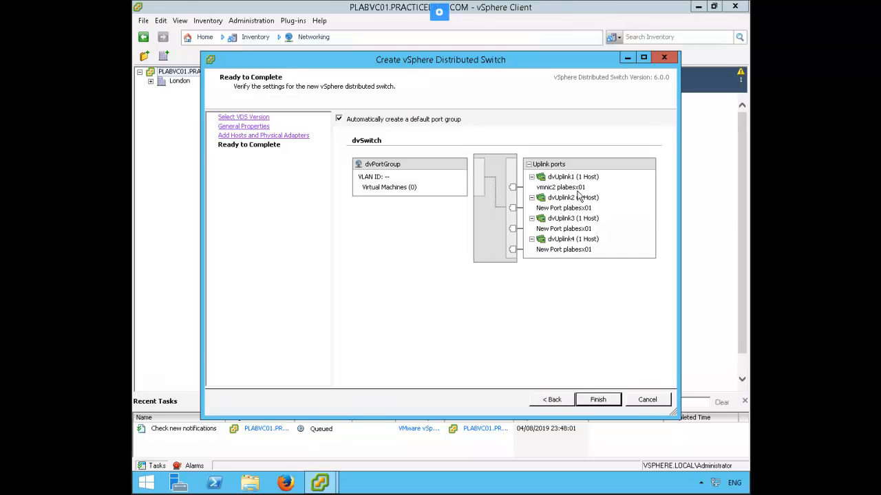
click(598, 400)
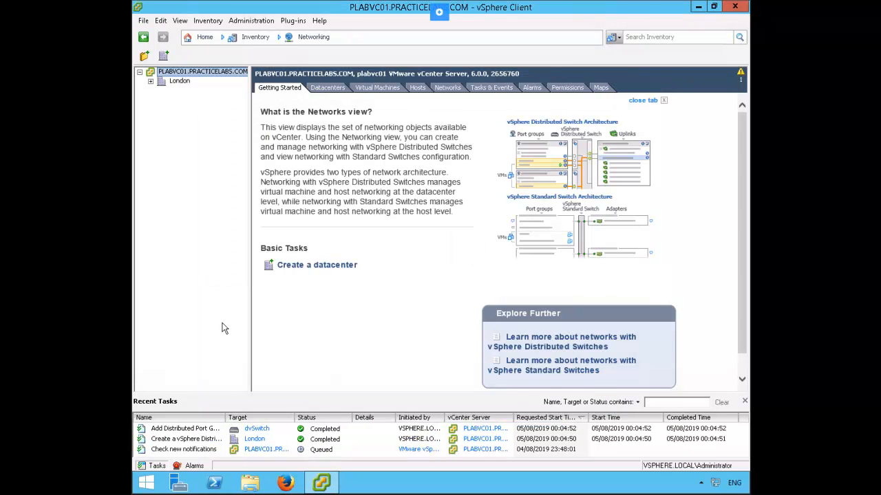
Expand London to reveal dvSwitch and dvPortGroup, then bring up dvSwitch's settings
click(150, 82)
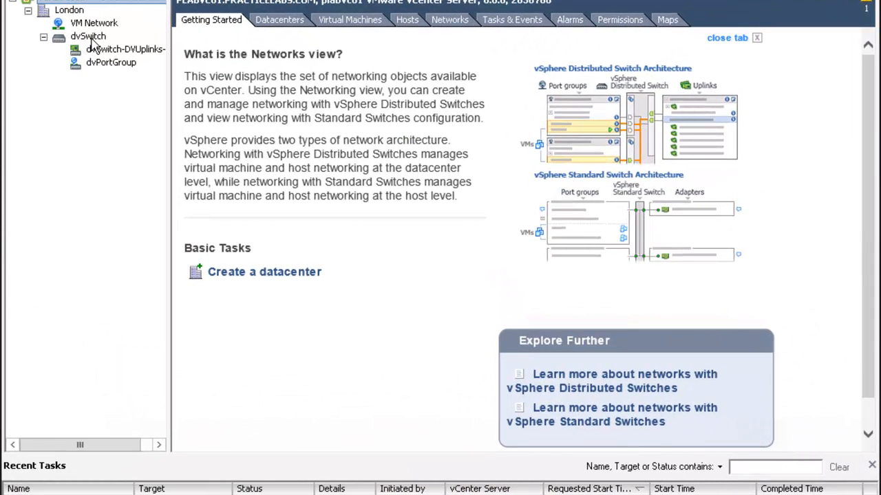
right_click(96, 39)
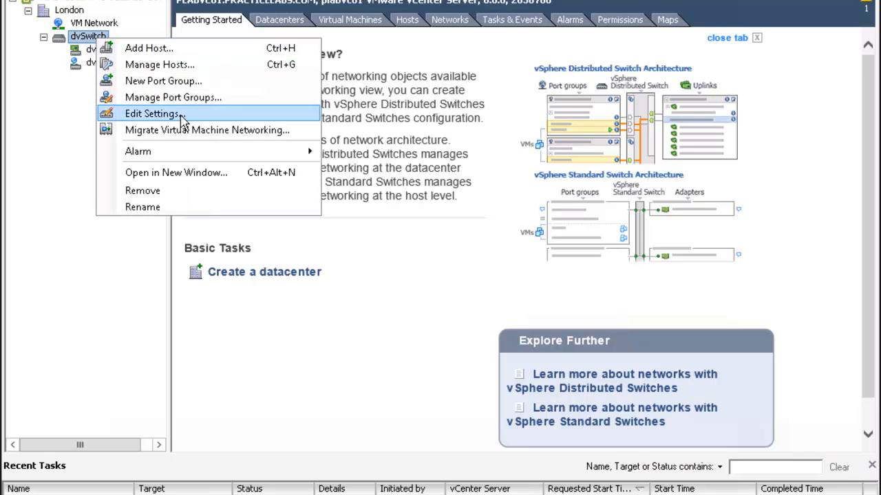
click(154, 115)
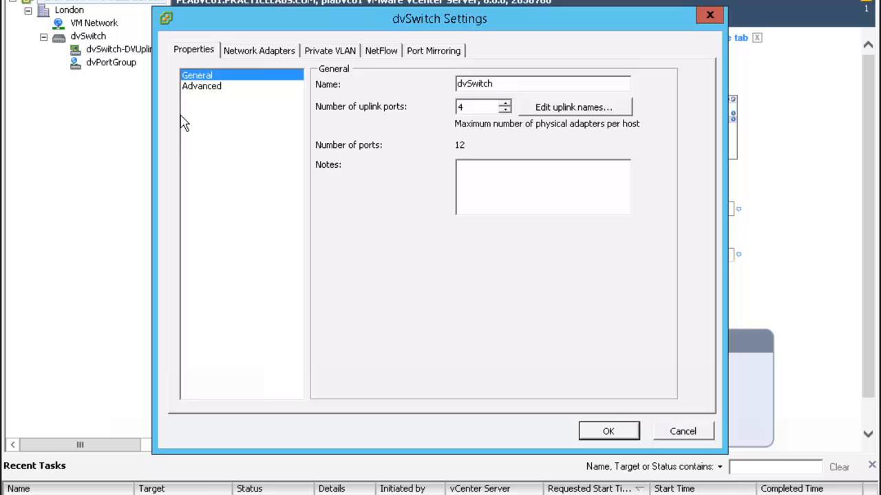
click(266, 56)
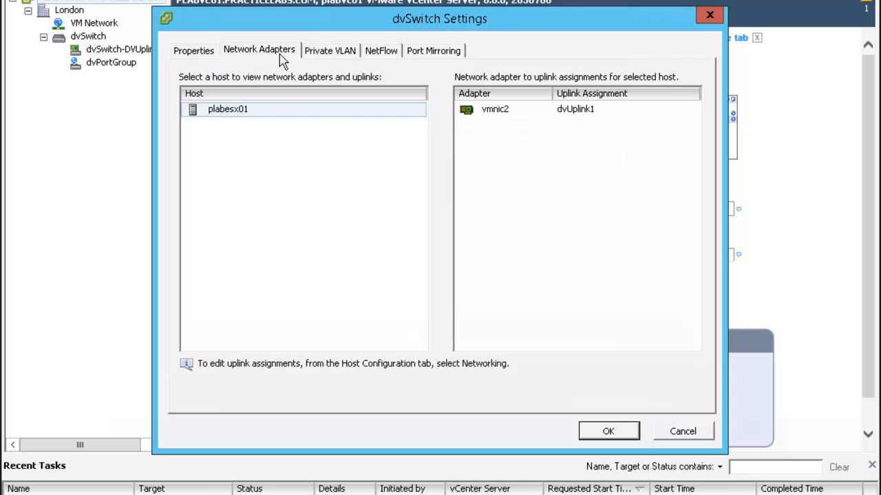
click(330, 60)
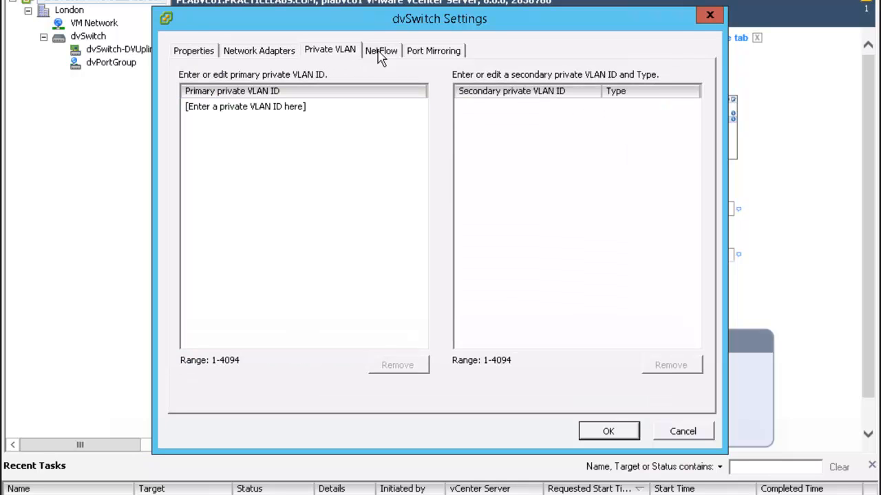
click(399, 58)
click(435, 61)
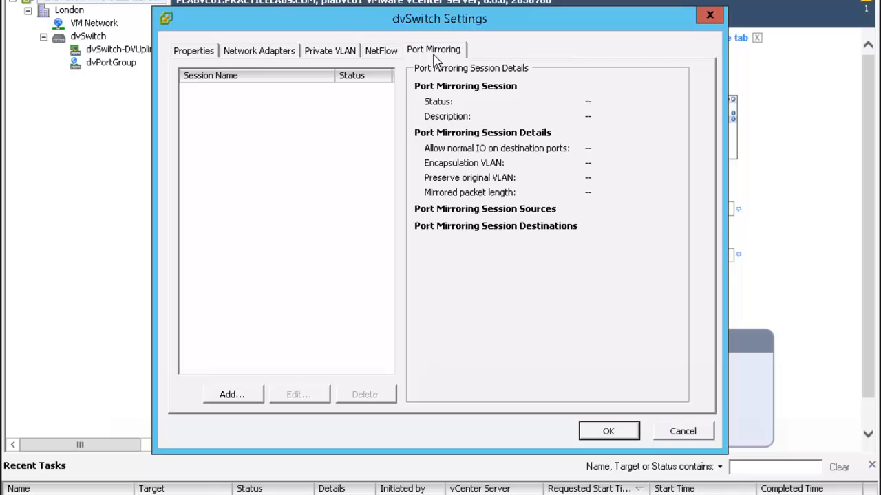
click(380, 55)
click(322, 55)
click(259, 54)
click(194, 55)
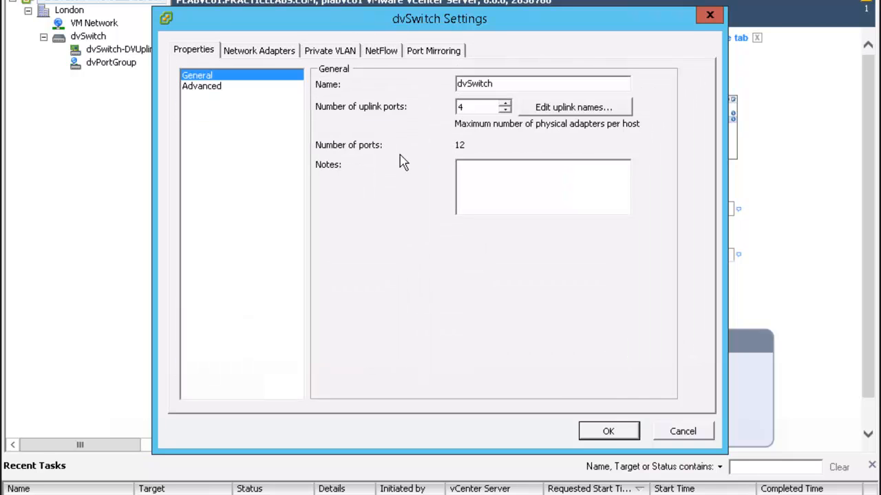
click(610, 432)
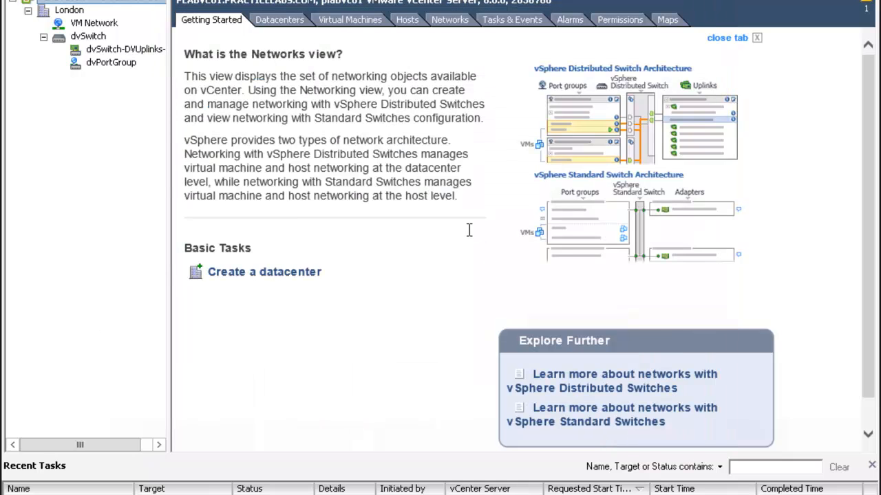
Confirm plabesx01 is listed on the Hosts tab, then go back Home
click(409, 22)
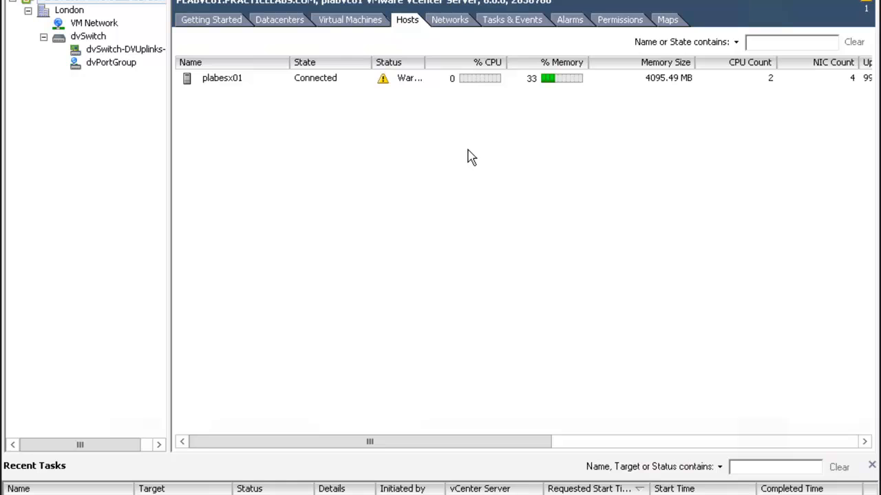
click(238, 88)
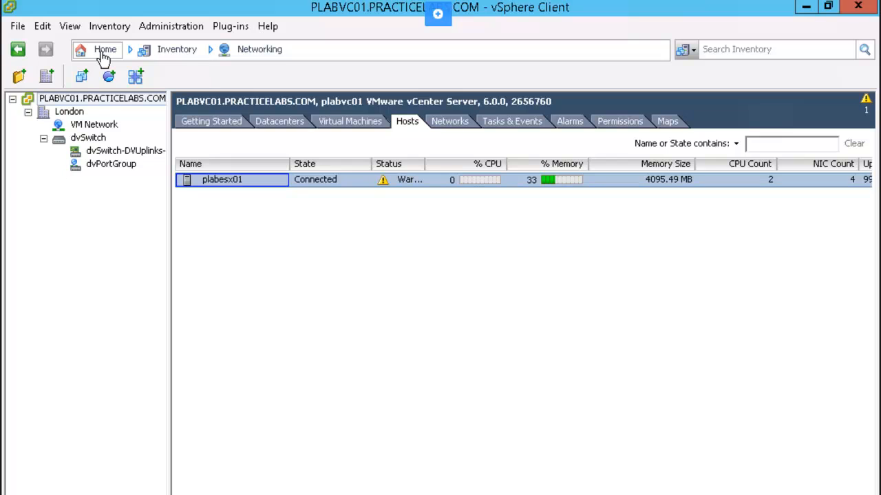
click(104, 55)
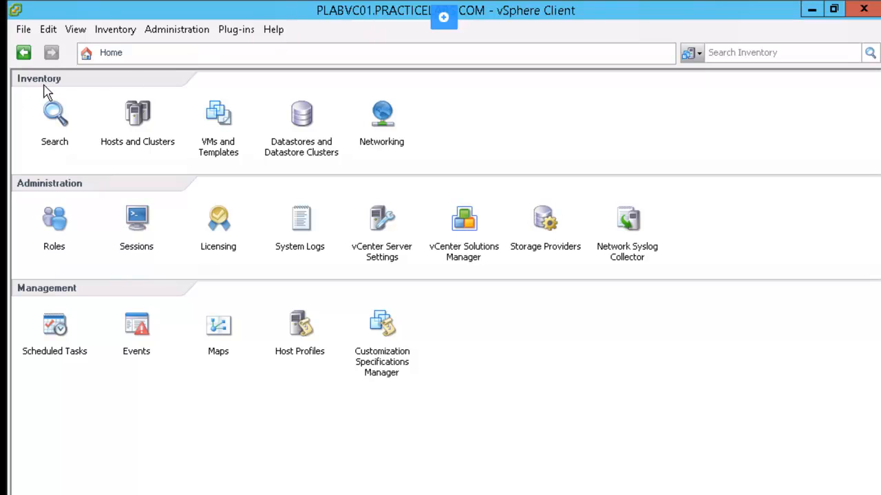
Go to Hosts and Clusters and bring up the London datacenter's actions
click(137, 124)
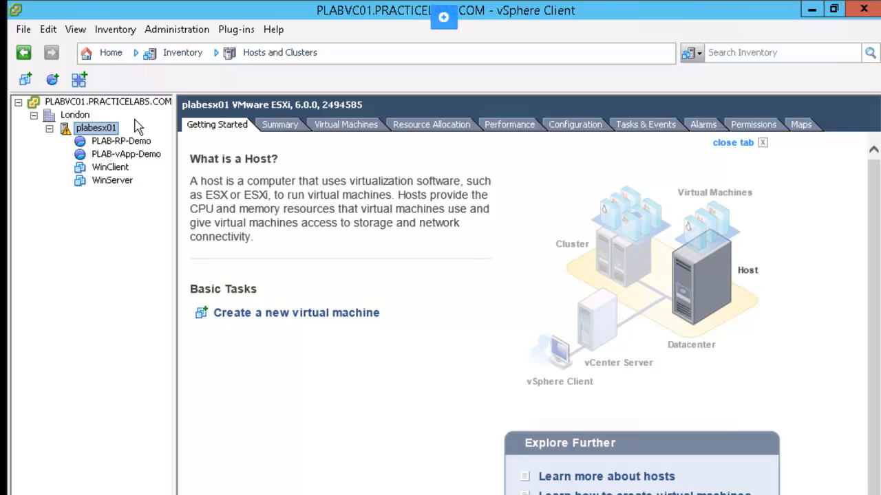
right_click(76, 116)
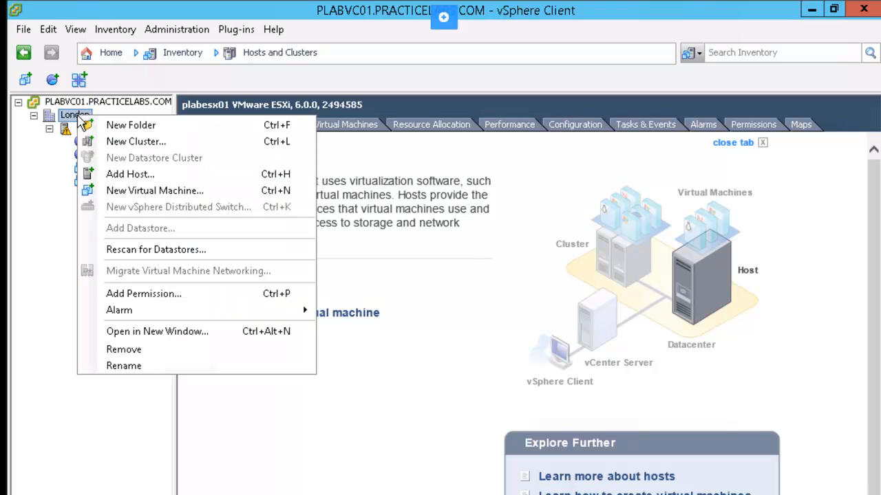
Add host plabesx02 to London with root credentials and trust its certificate
click(151, 178)
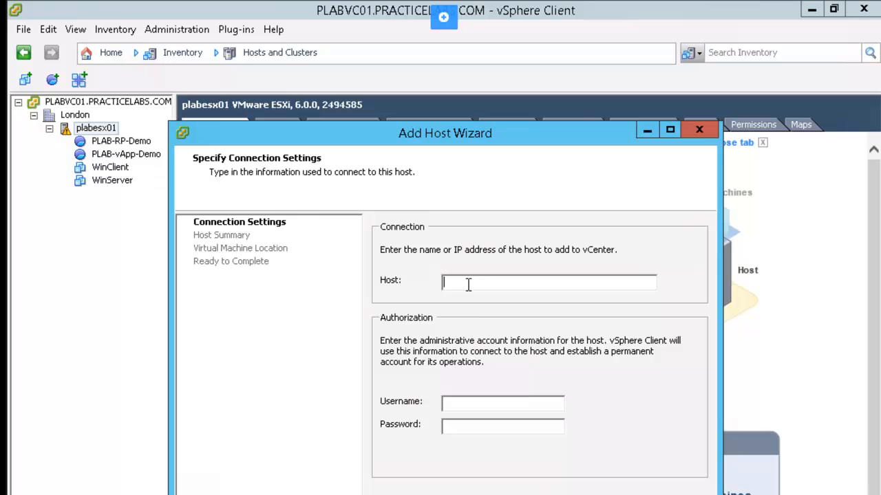
text(plabesx02ro****)
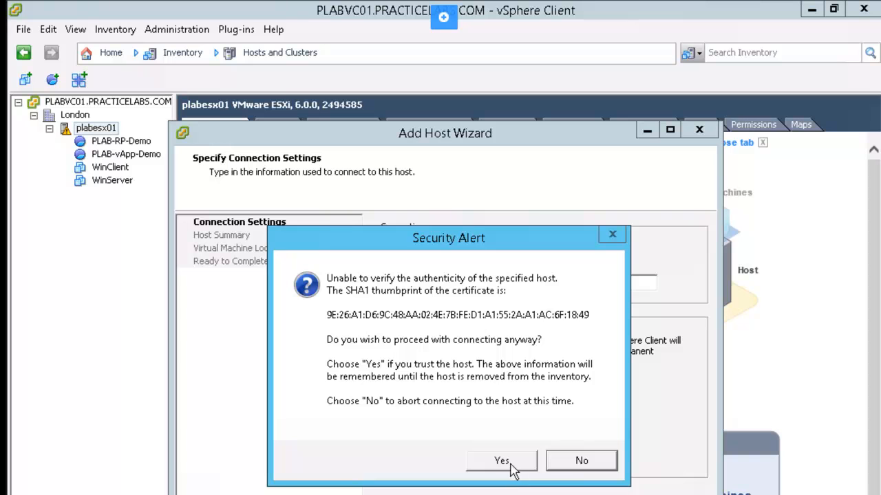
click(512, 467)
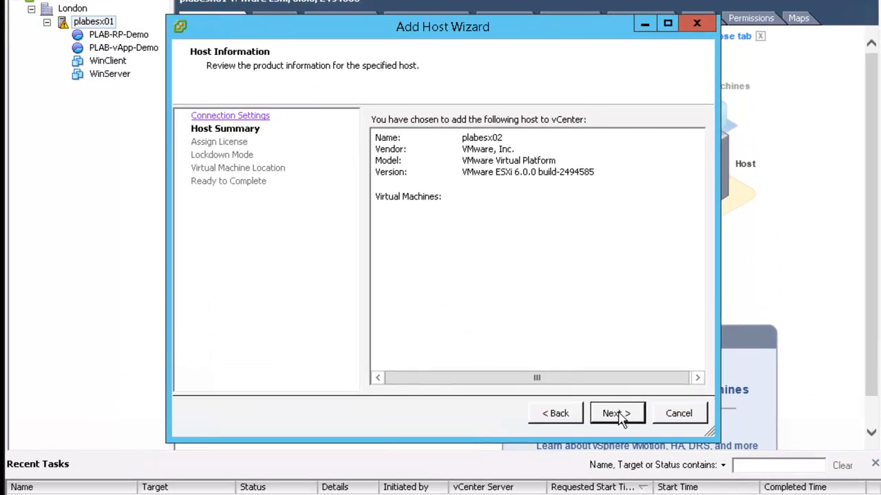
Keep the existing licence, lockdown disabled and London as VM location, then finish adding plabesx02
click(621, 465)
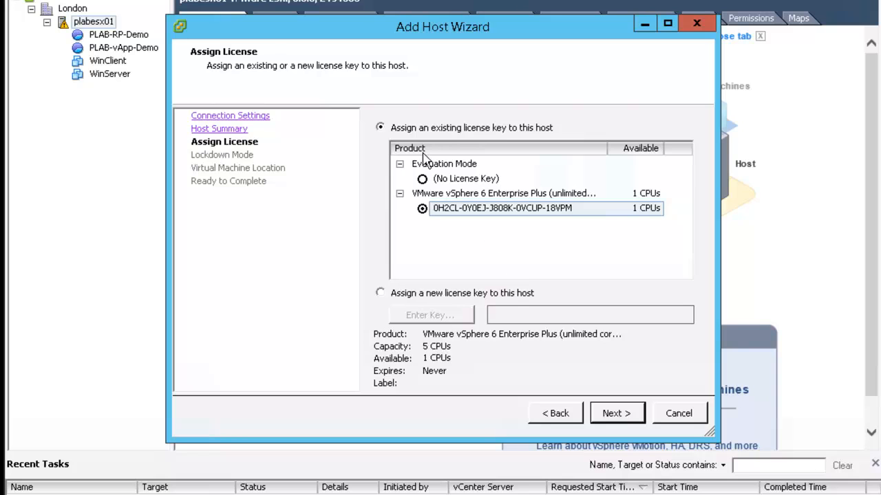
click(617, 413)
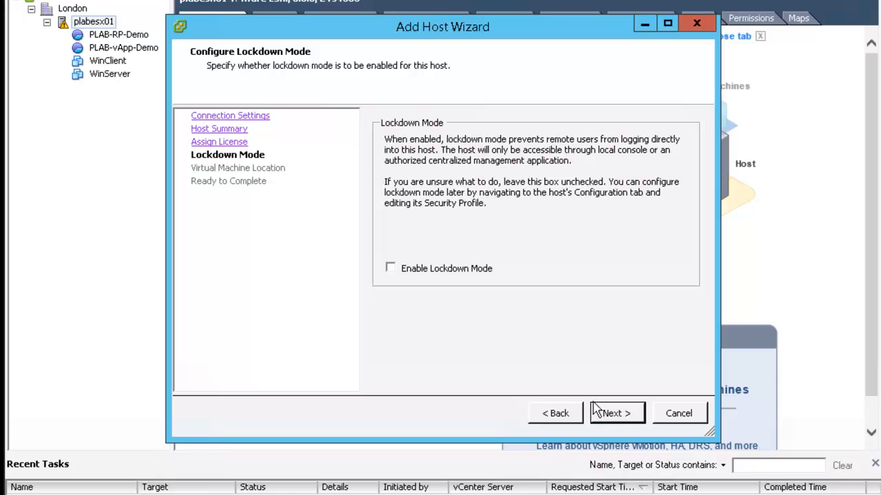
click(619, 414)
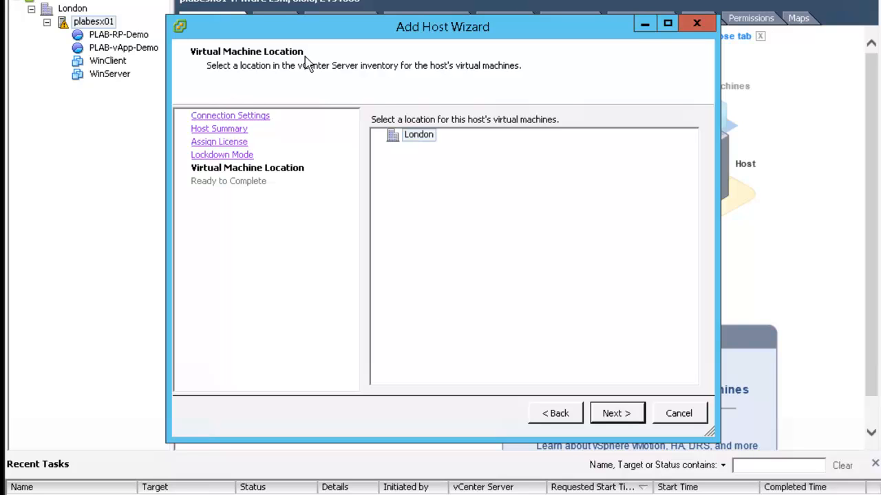
click(617, 415)
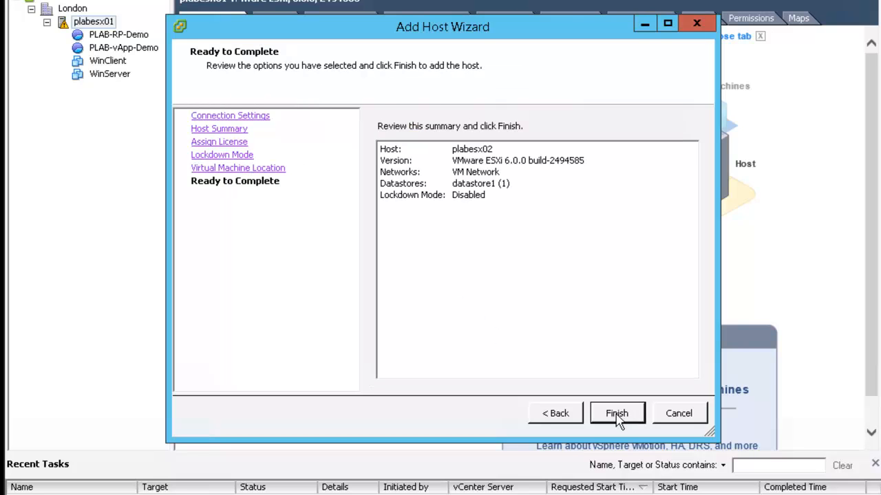
click(635, 417)
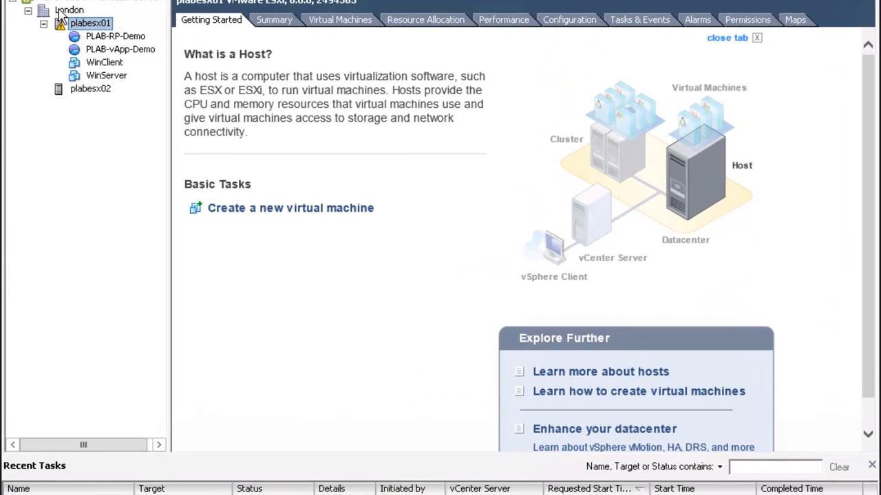
Check London's Hosts tab to confirm plabesx02 is Connected alongside plabesx01
click(59, 13)
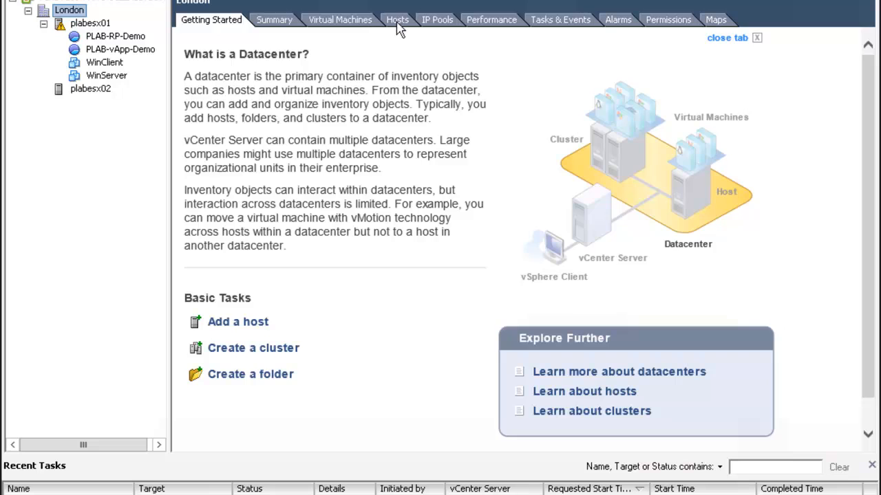
click(397, 21)
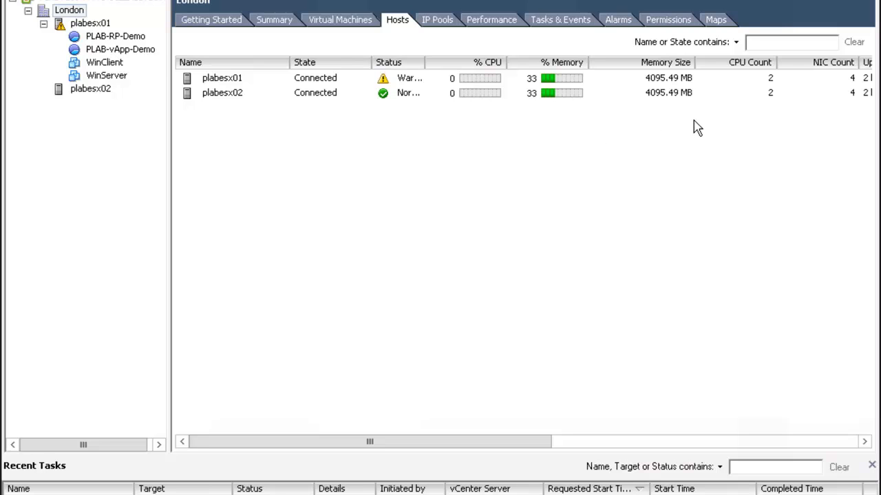
click(230, 102)
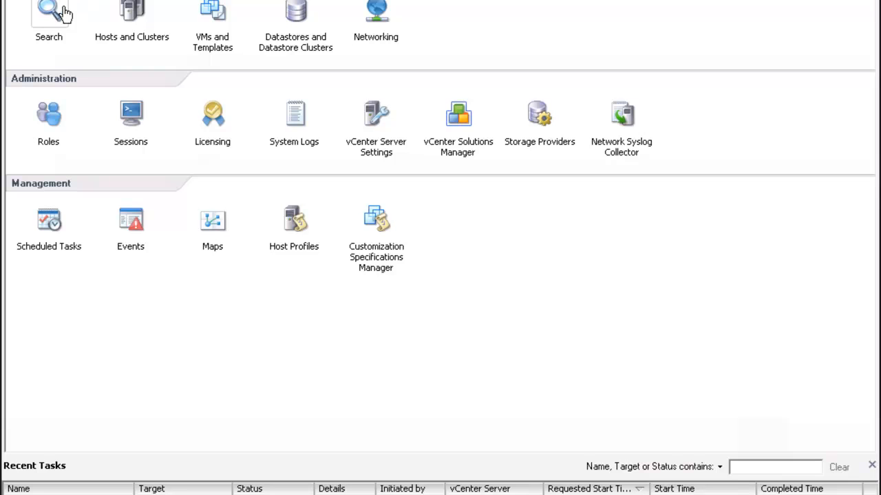
In the Networking inventory, list dvSwitch's hosts, showing only plabesx01 attached
click(377, 19)
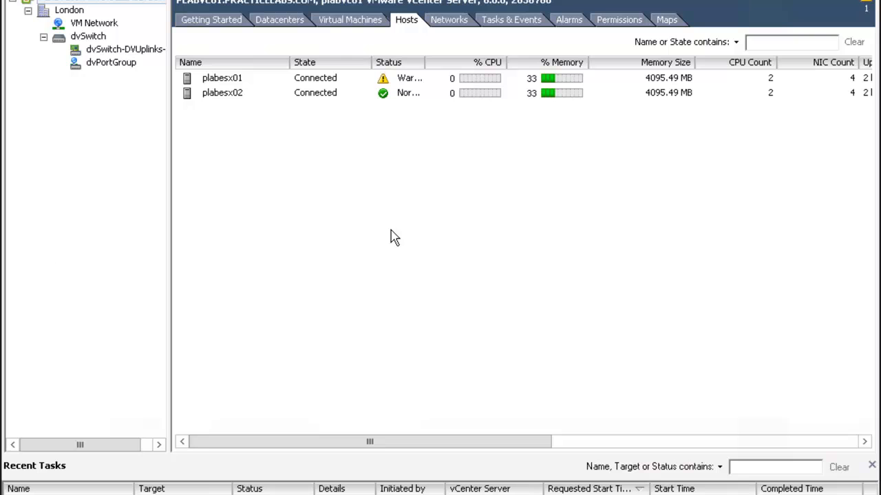
click(69, 11)
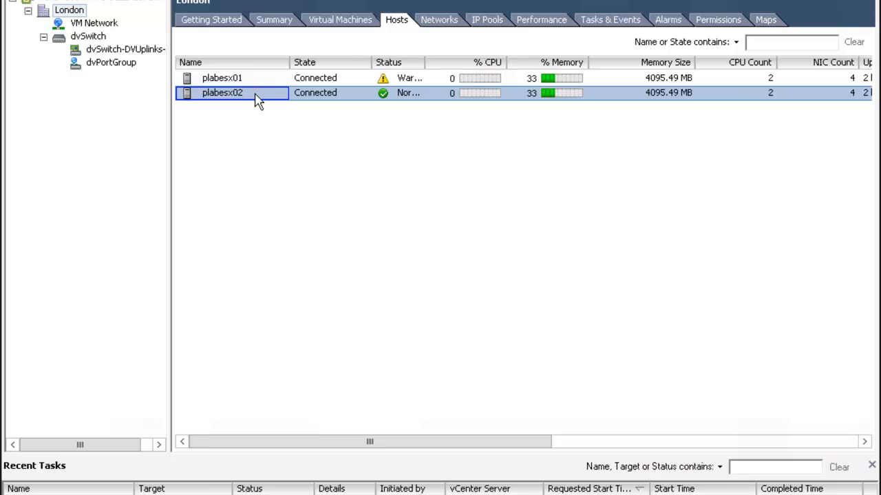
click(354, 78)
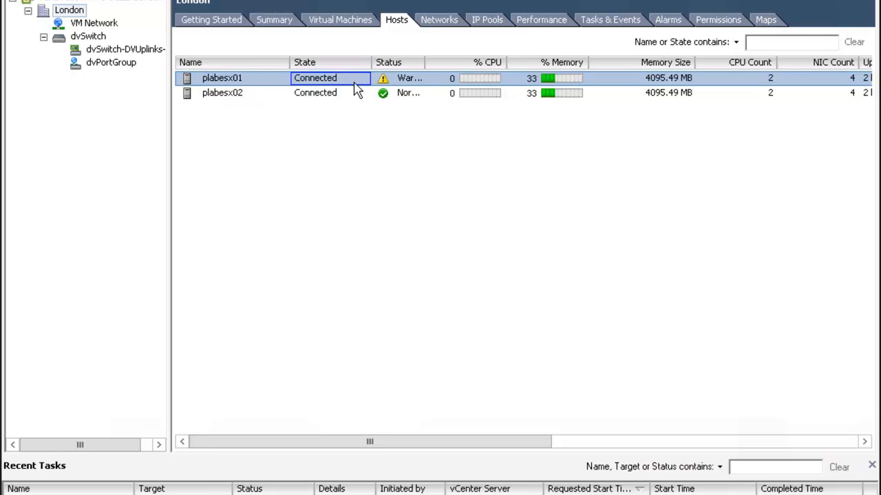
click(353, 95)
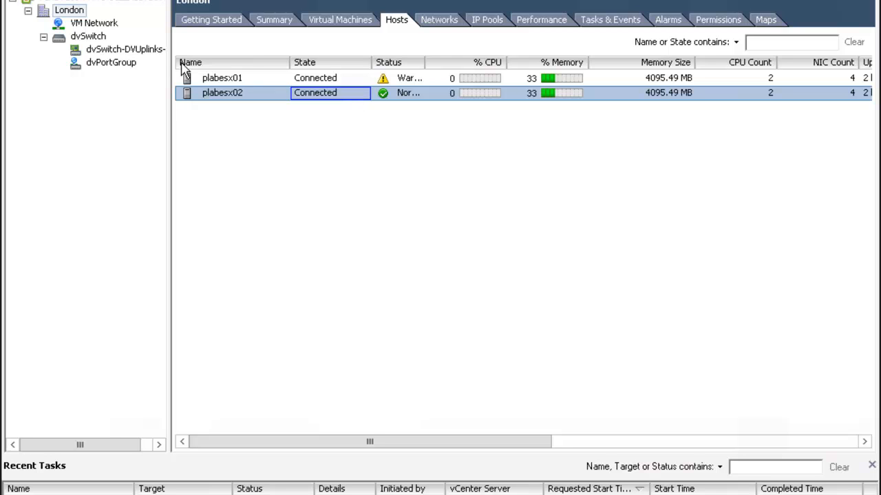
click(91, 37)
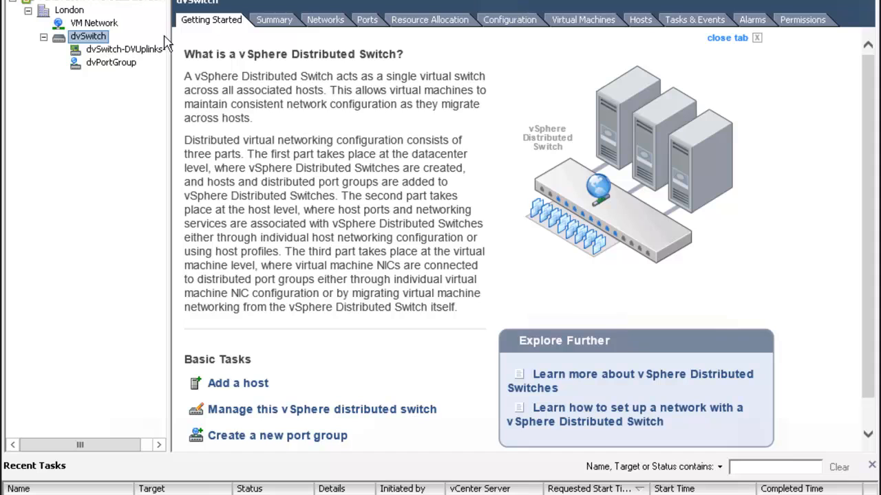
click(640, 20)
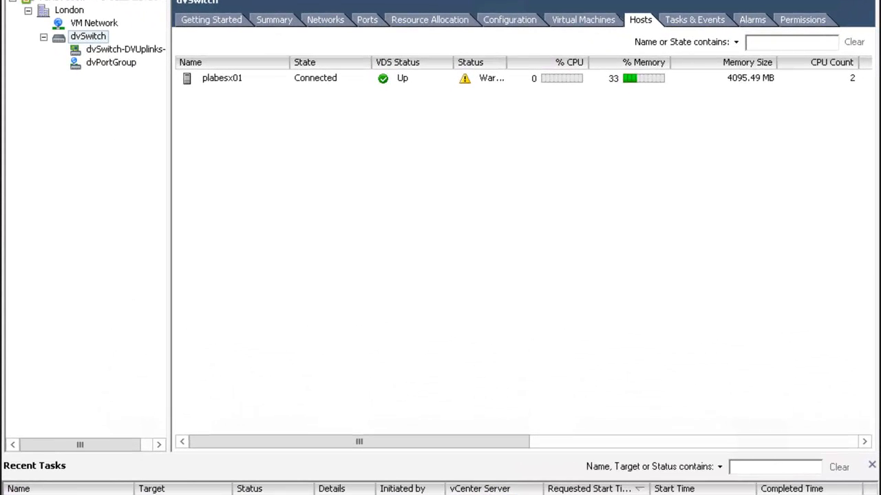
Add plabesx02 to dvSwitch with vmnic3 as uplink, skipping VMkernel and VM networking migration
right_click(94, 41)
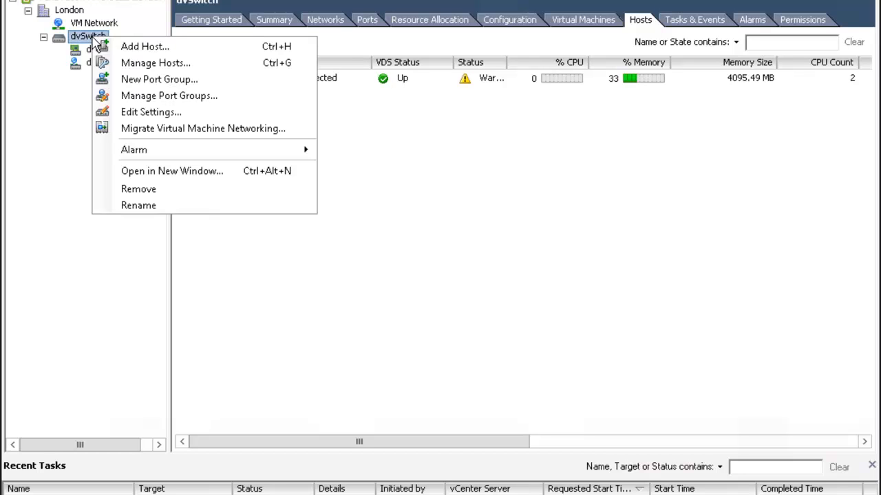
click(199, 47)
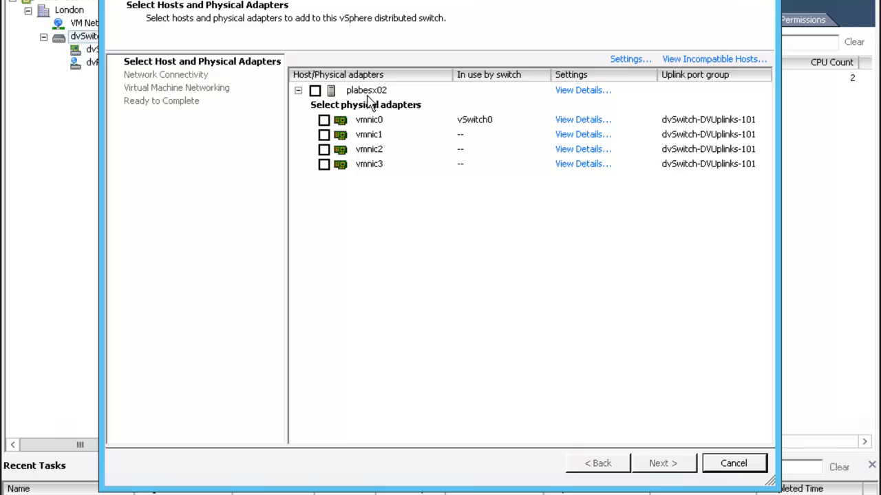
click(315, 91)
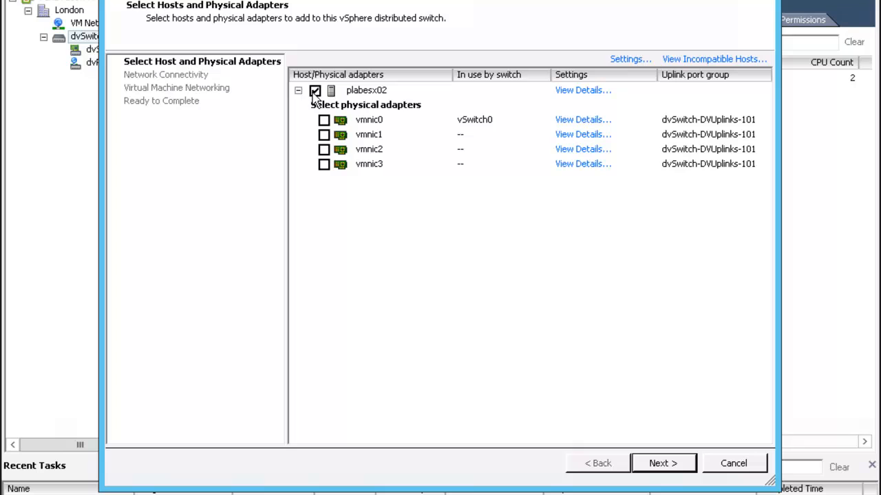
click(662, 463)
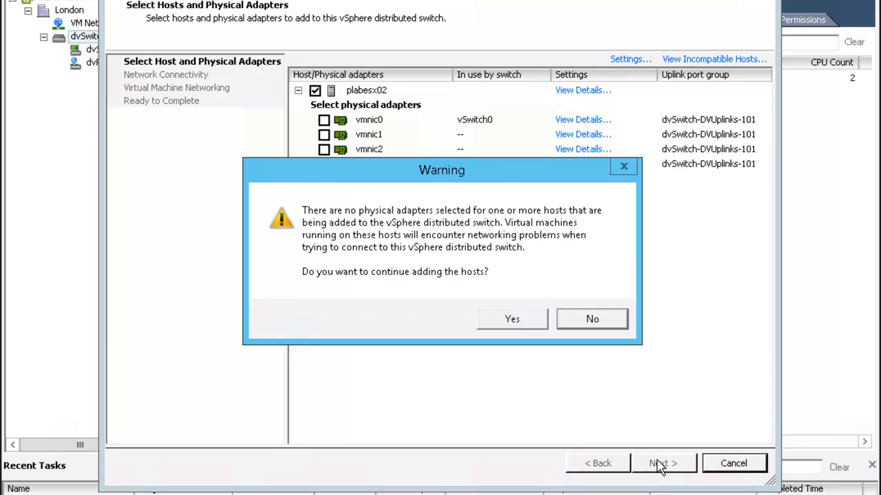
click(599, 329)
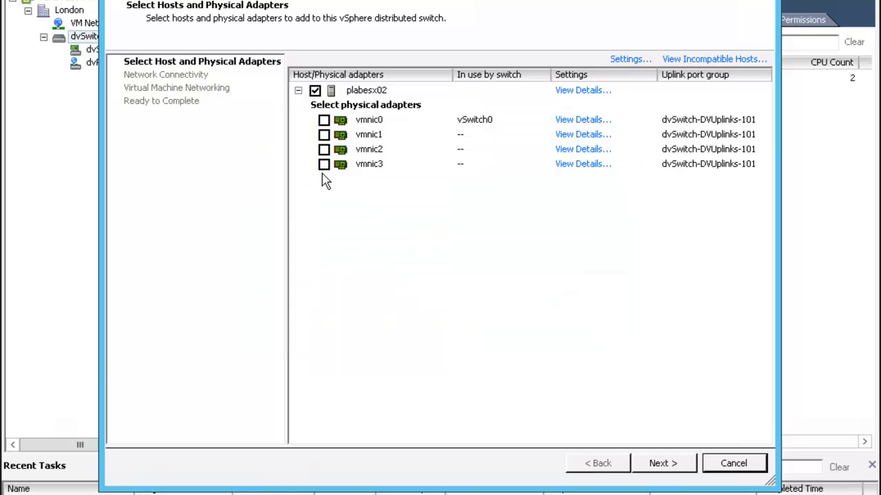
click(324, 166)
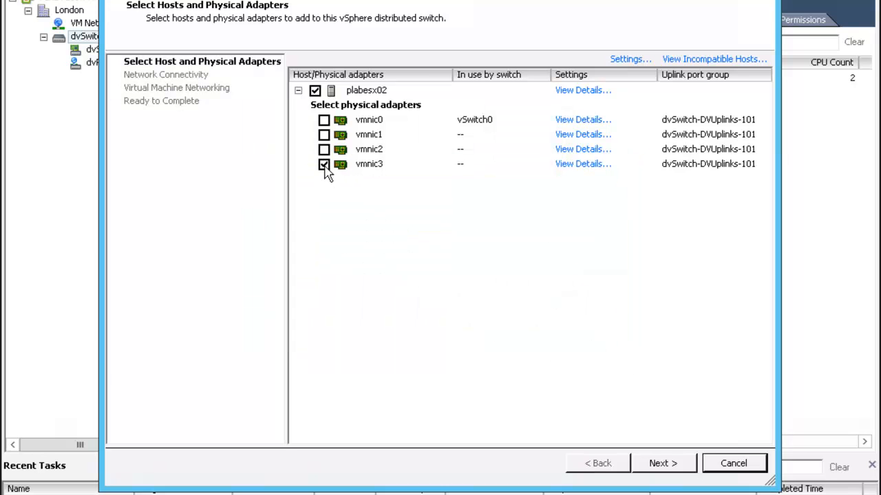
click(659, 465)
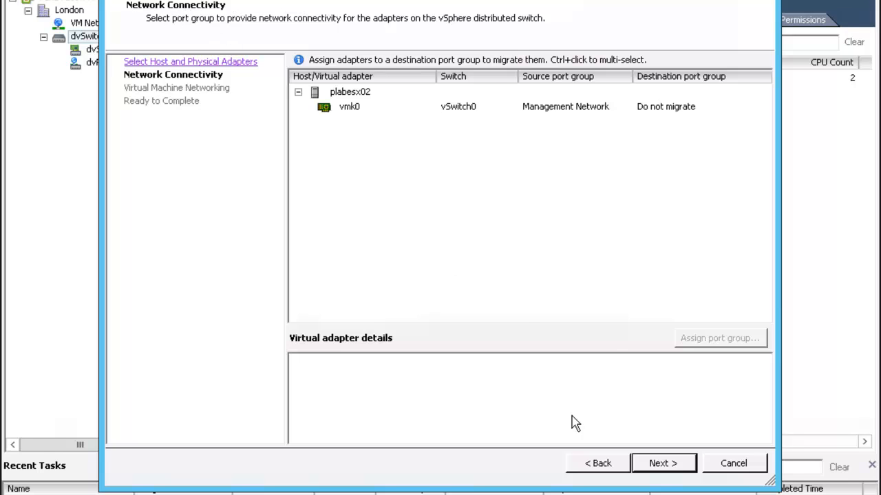
click(661, 468)
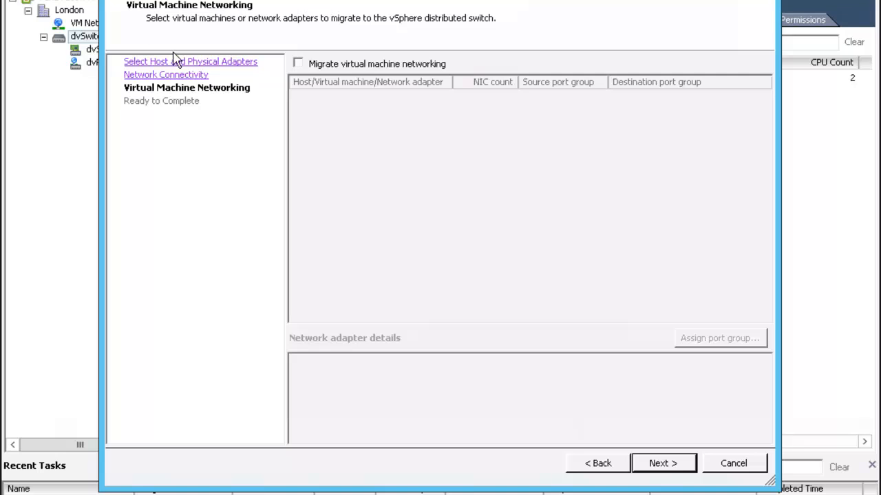
click(663, 465)
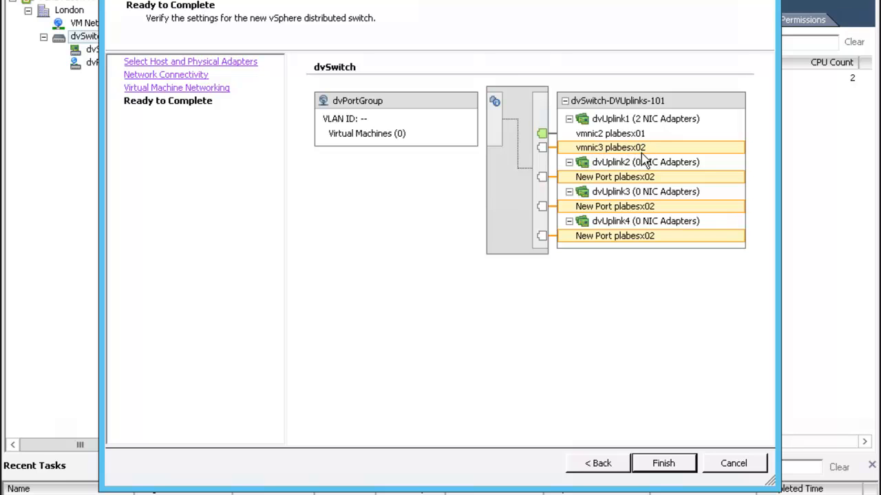
click(674, 466)
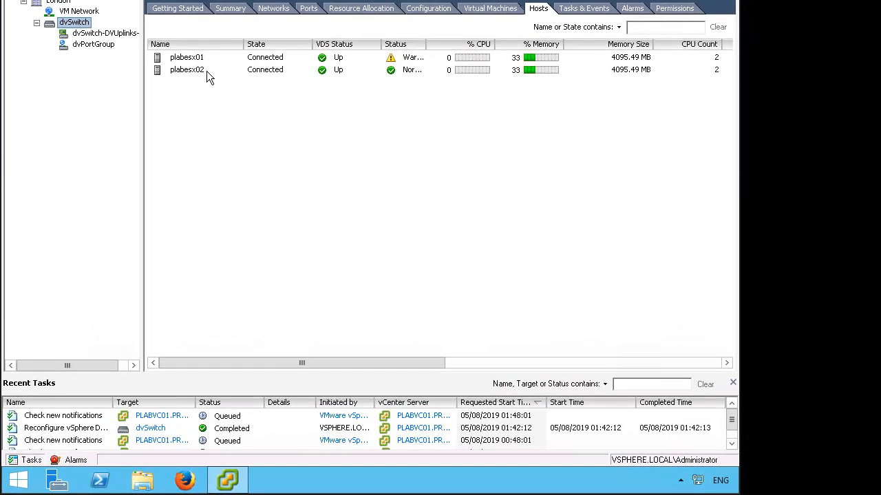
Remove plabesx02 from the vSphere Distributed Switch and confirm, leaving plabesx01 selected
right_click(206, 71)
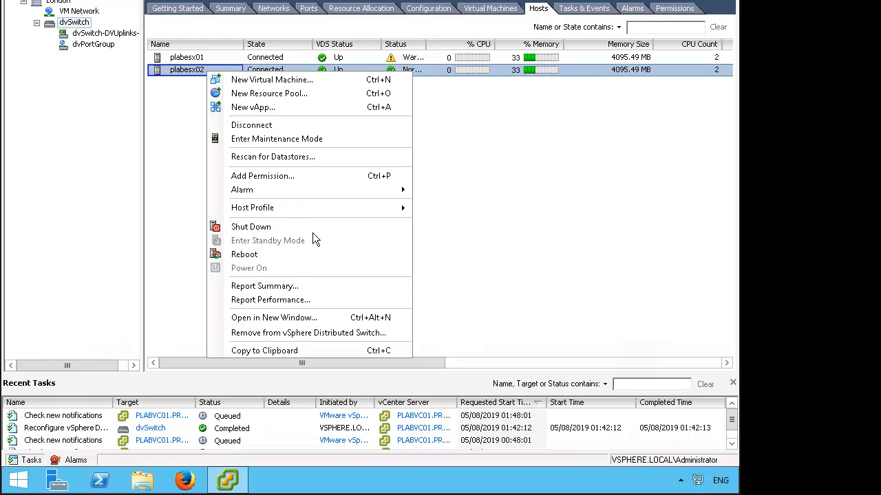
click(391, 333)
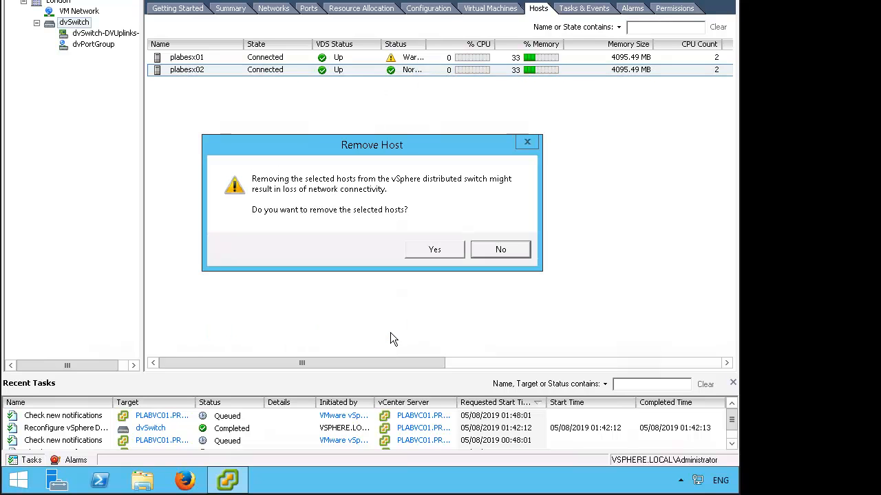
click(441, 248)
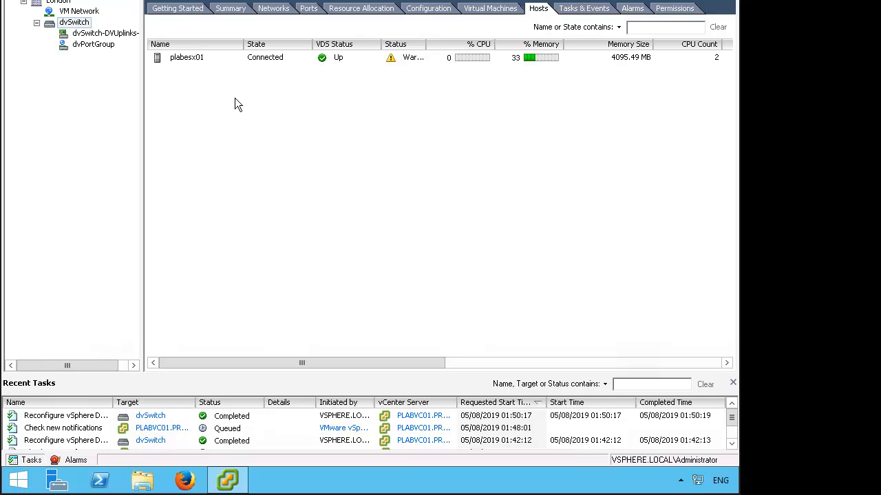
click(203, 60)
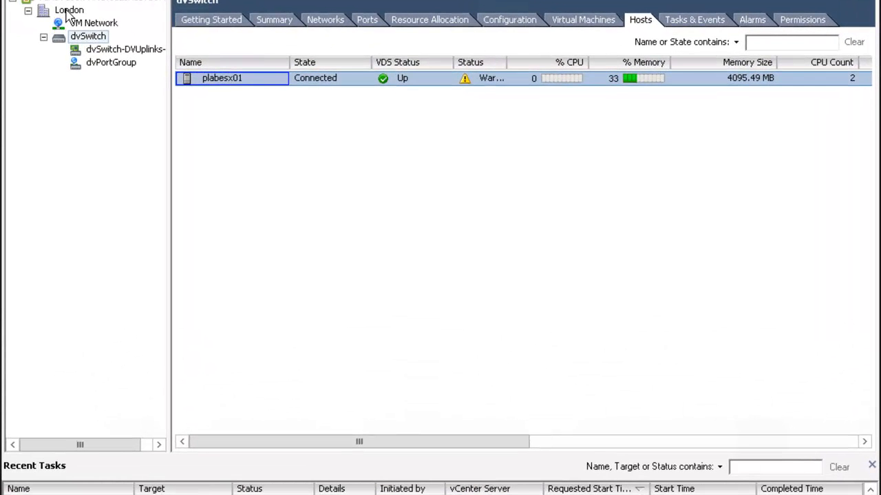
Migrate WinServer's networking from London to dvPortGroup (dvSwitch) as the destination network
right_click(69, 13)
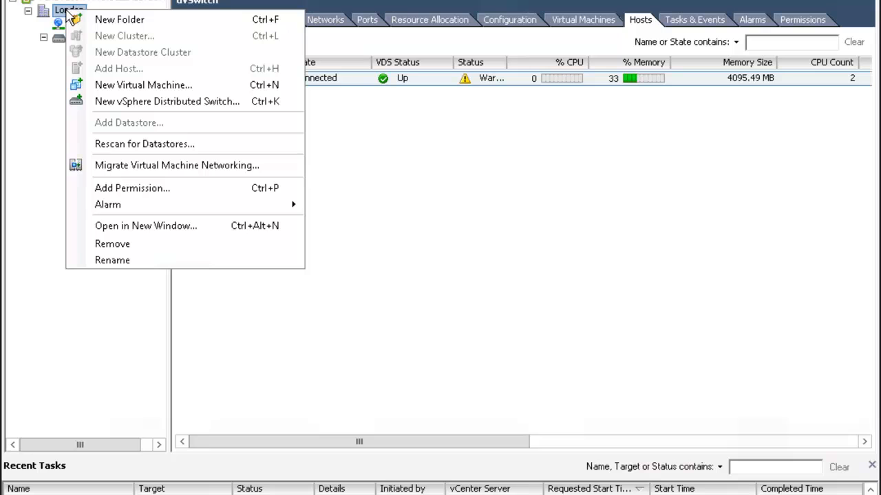
click(255, 171)
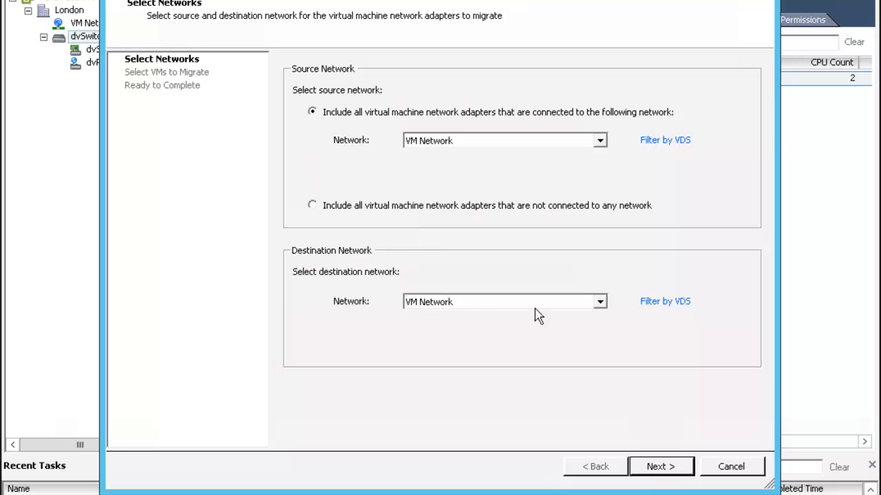
click(600, 303)
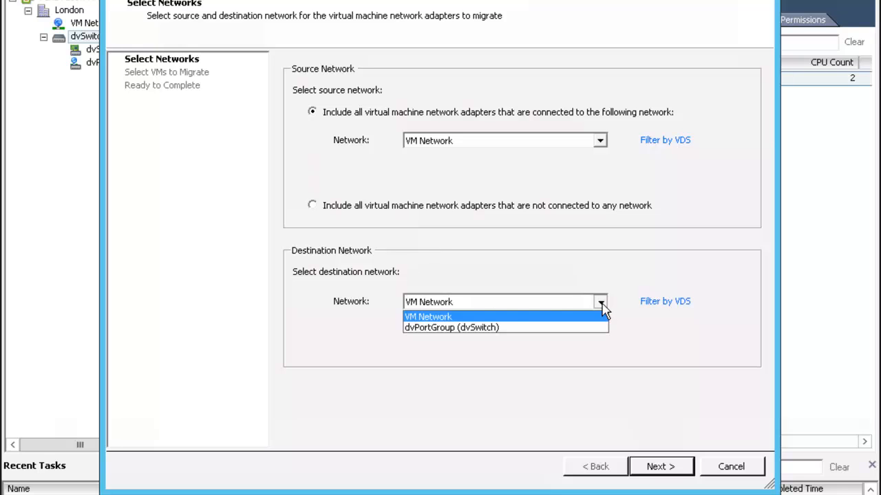
click(526, 328)
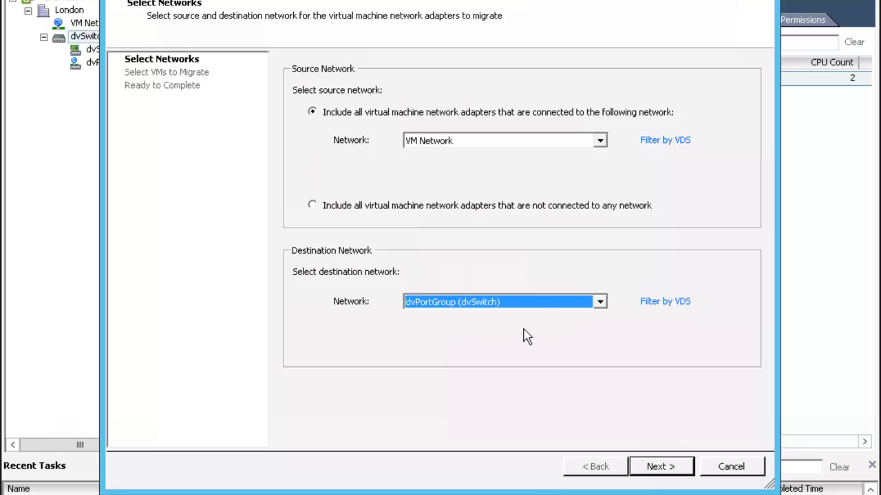
click(673, 472)
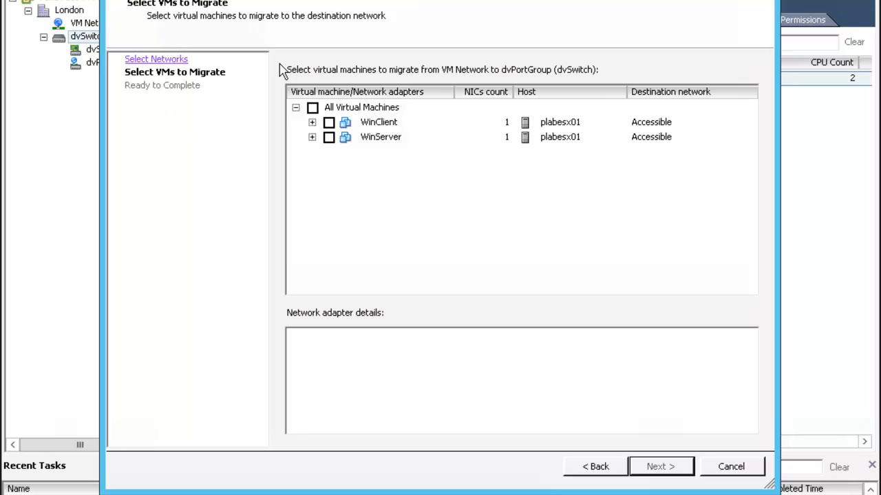
click(329, 138)
click(667, 470)
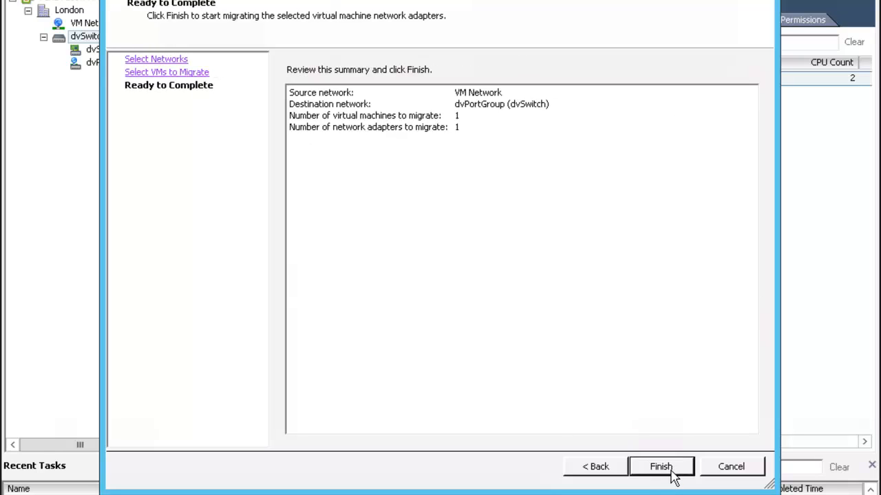
click(669, 473)
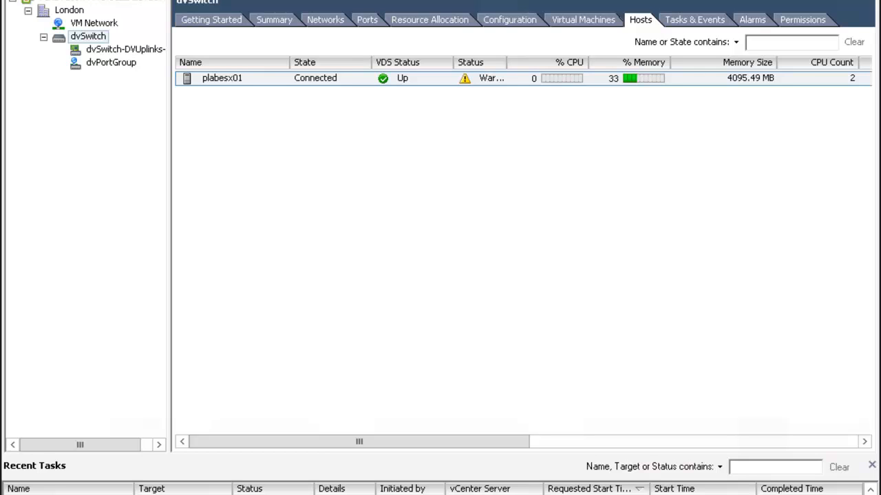
Verify WinServer is listed under dvPortGroup's virtual machines, then return to Hosts and Clusters
click(583, 21)
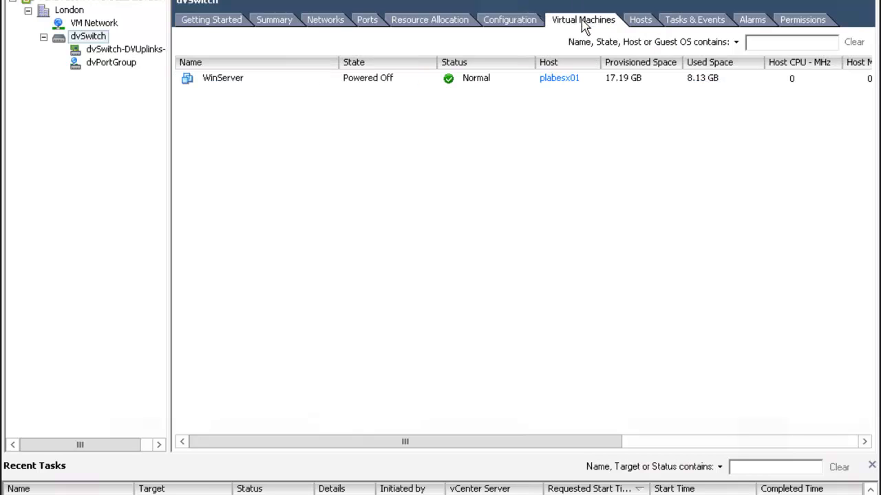
click(111, 63)
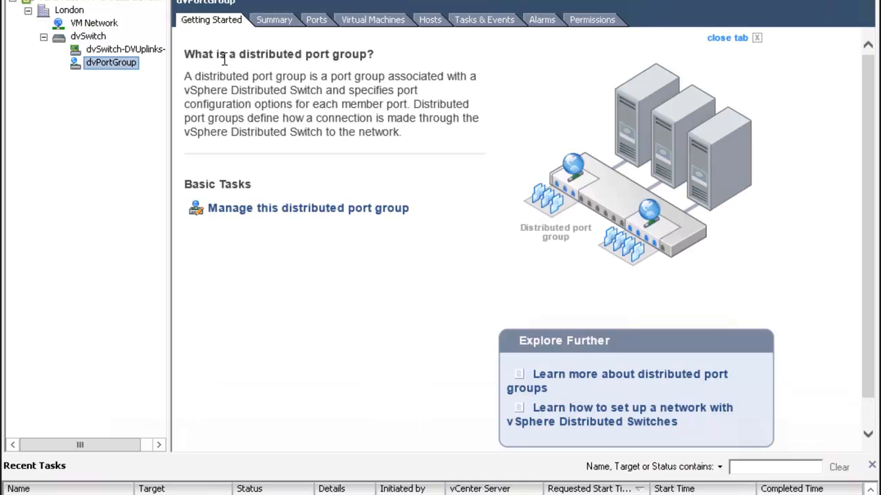
click(395, 26)
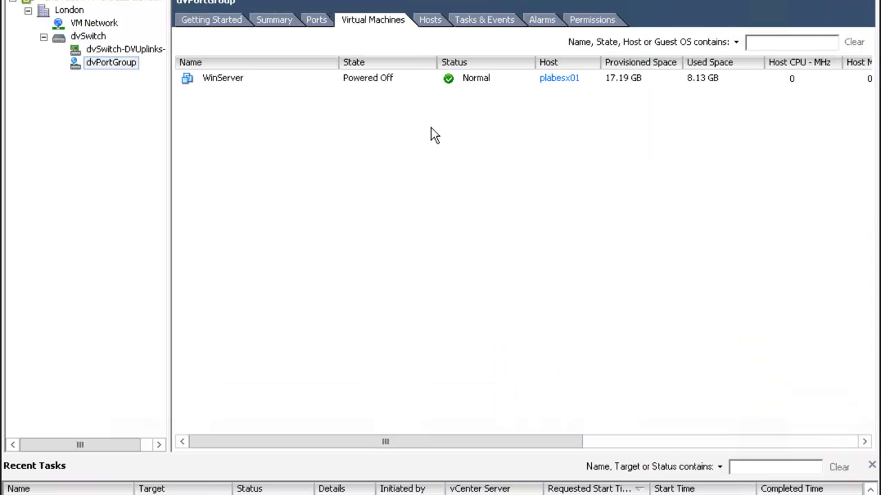
click(227, 81)
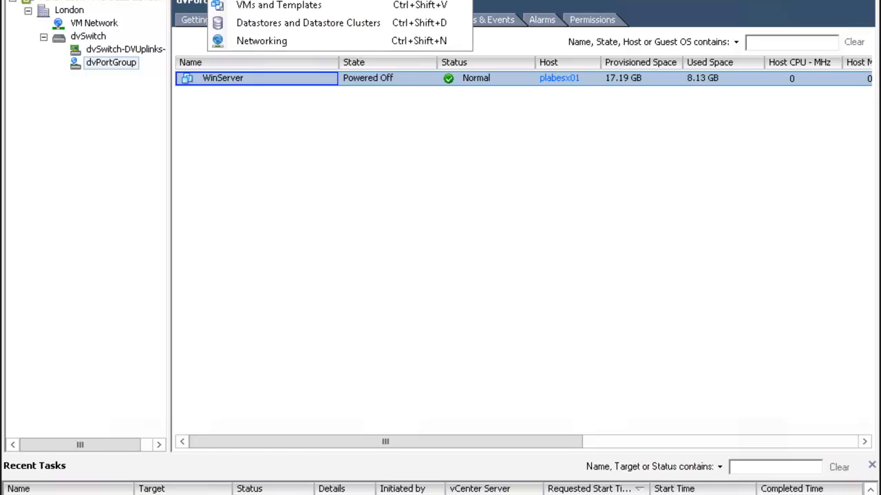
click(328, 2)
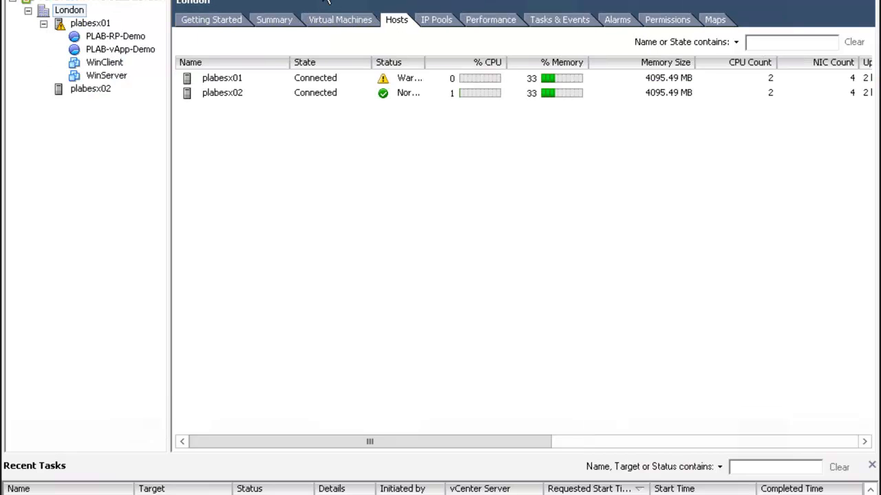
Show plabesx01's Configuration > Networking view with vSwitch0, VM Network and Management Network
double_click(236, 80)
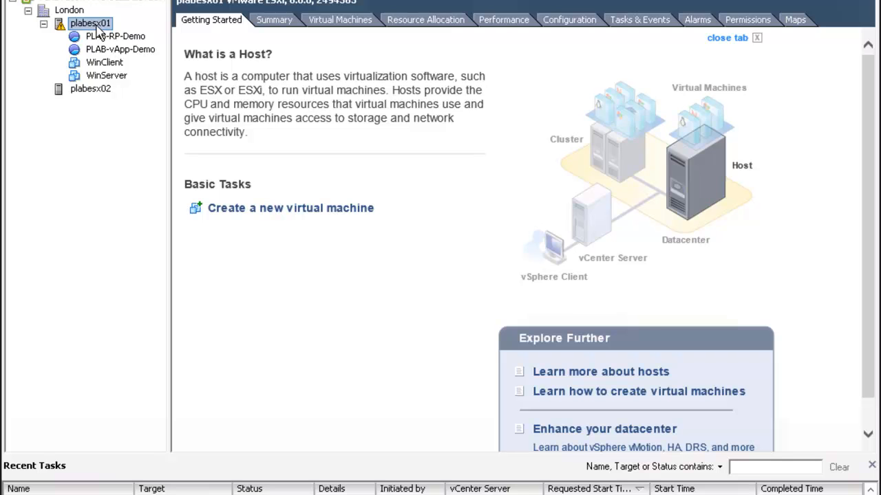
click(579, 28)
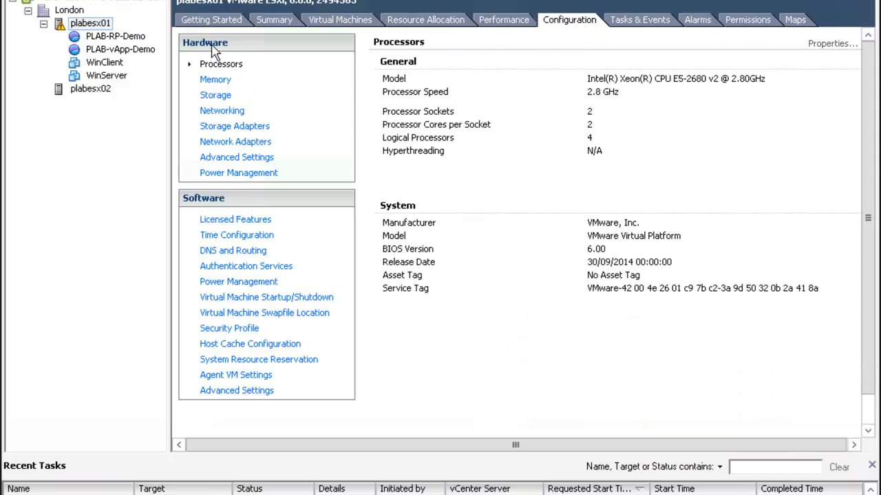
click(220, 118)
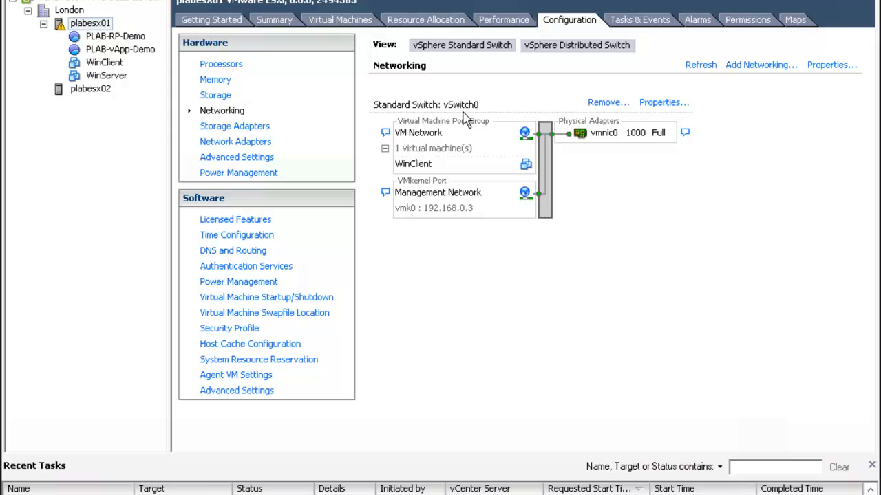
Set vSwitch0 load balancing to route based on source MAC hash, failover detection link status only
click(665, 103)
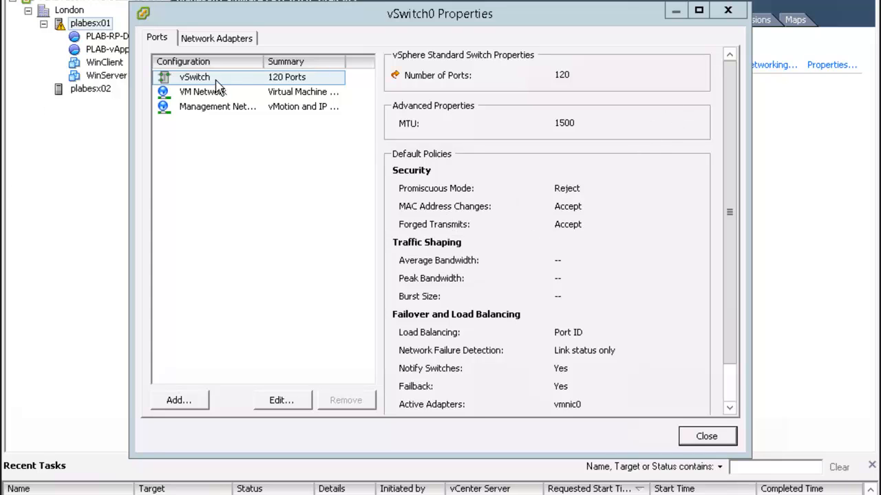
click(292, 403)
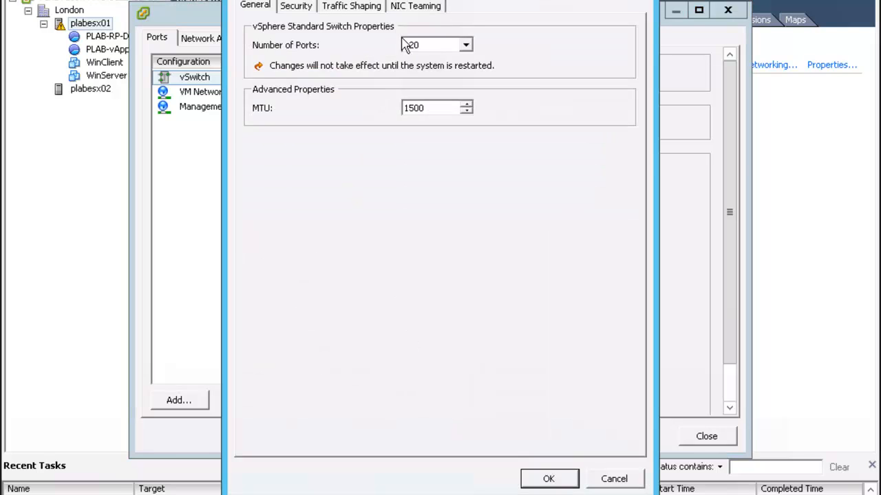
click(429, 8)
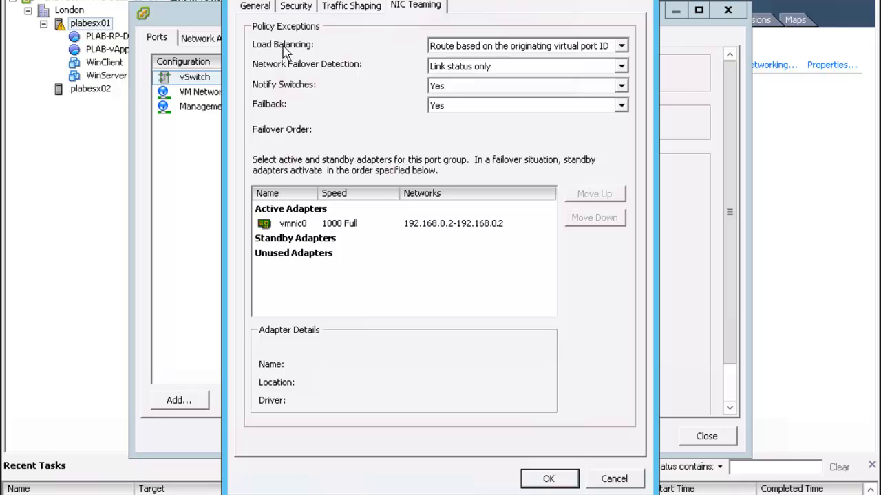
click(621, 46)
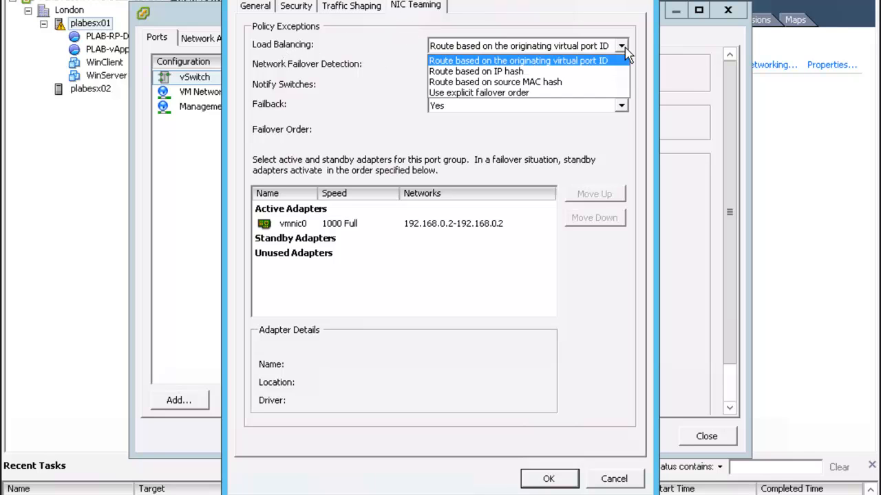
click(581, 83)
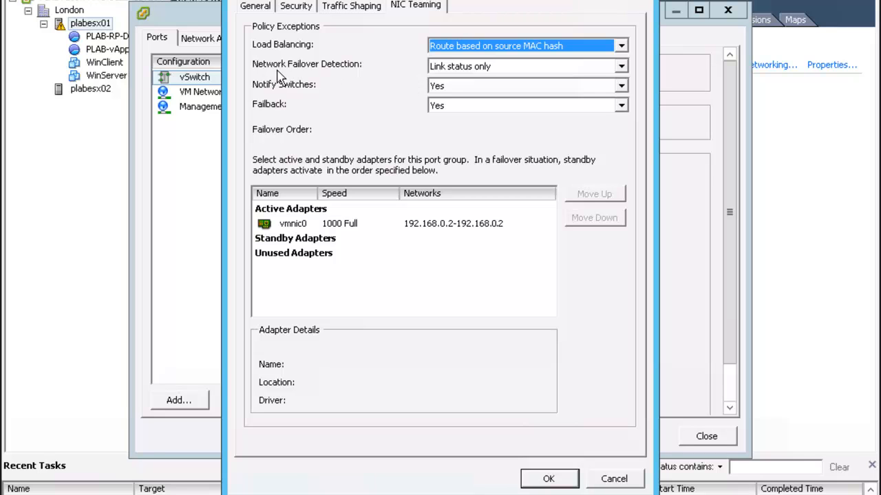
click(622, 66)
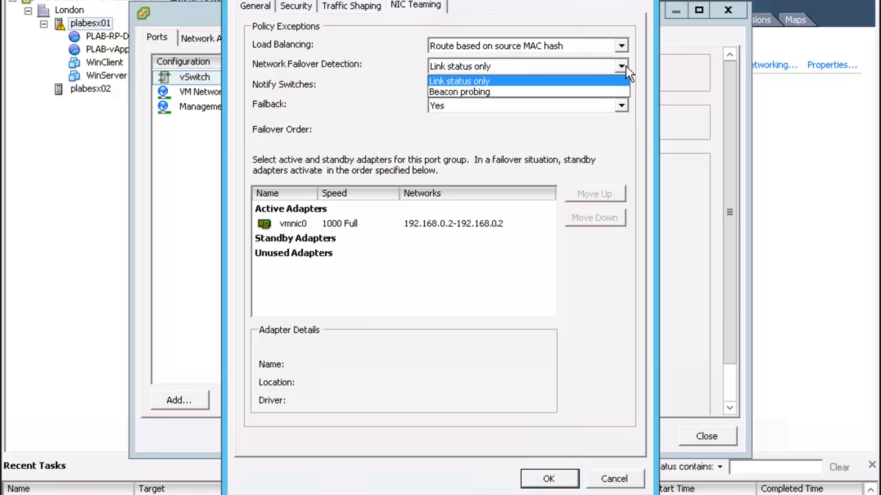
click(617, 77)
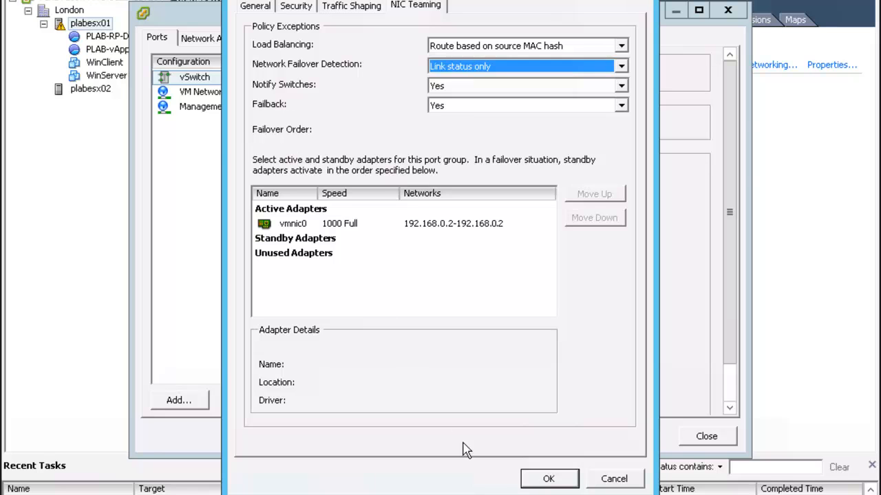
click(549, 480)
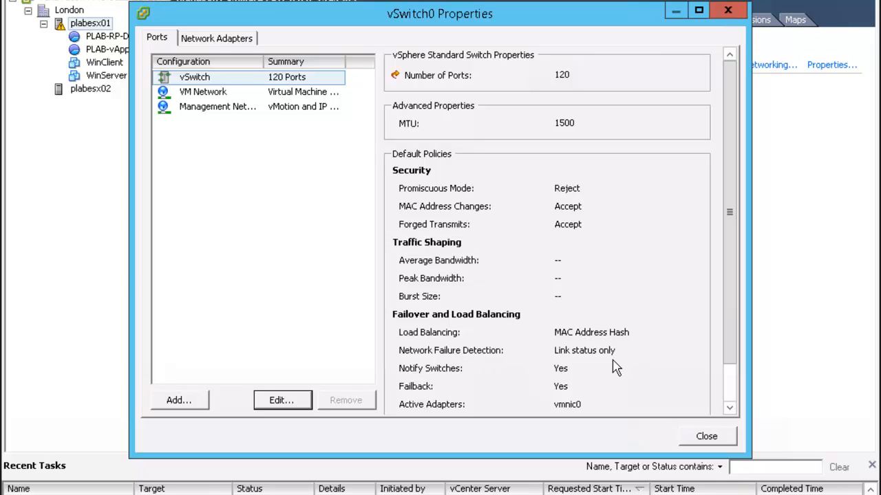
click(719, 444)
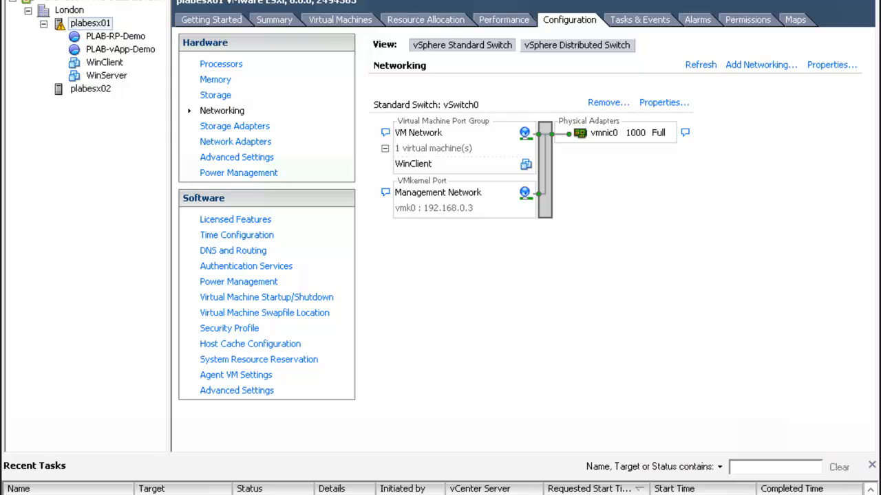
Return to the Networking inventory and bring up the actions menu for dvSwitch
click(244, 1)
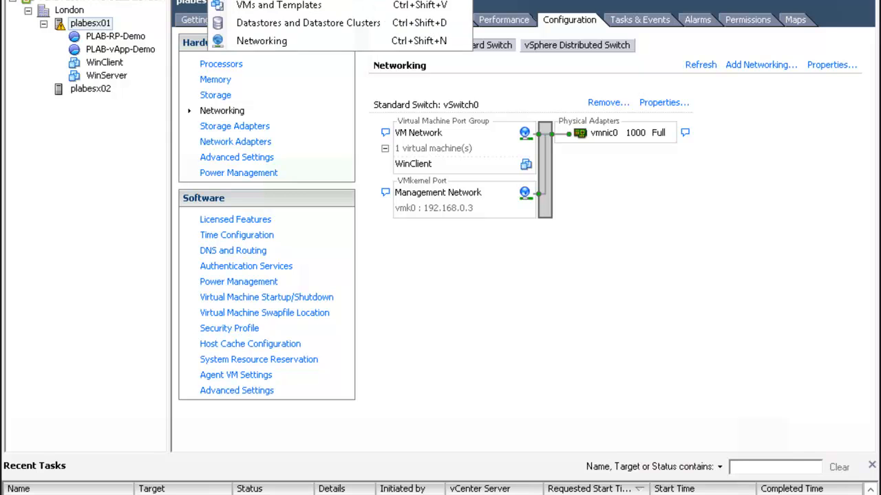
click(322, 43)
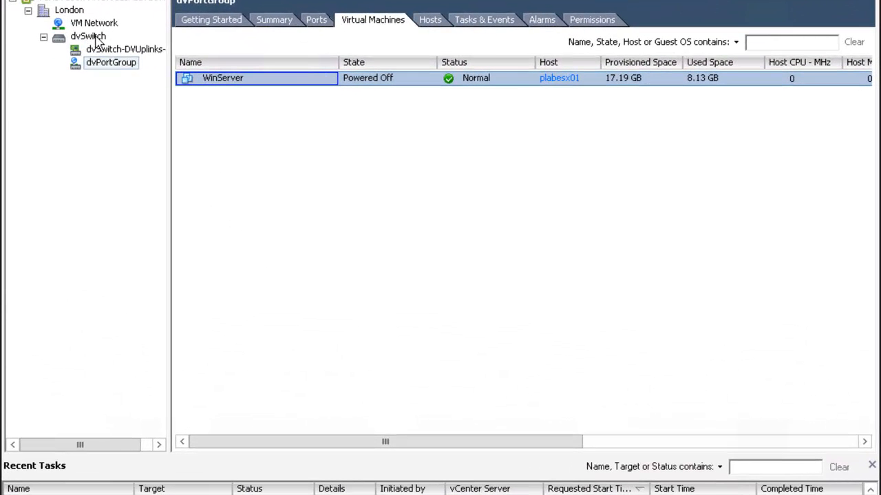
right_click(97, 41)
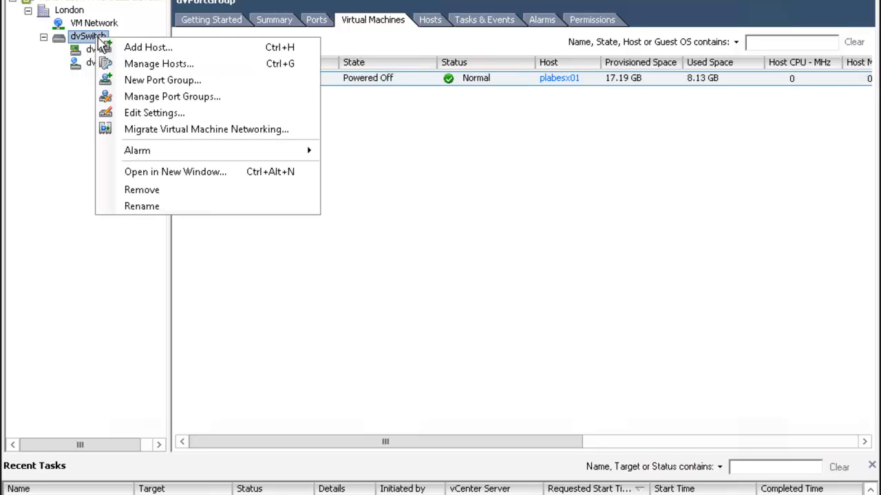
In dvSwitch Settings' Private VLAN tab, enter 1 as a new primary private VLAN ID
click(186, 114)
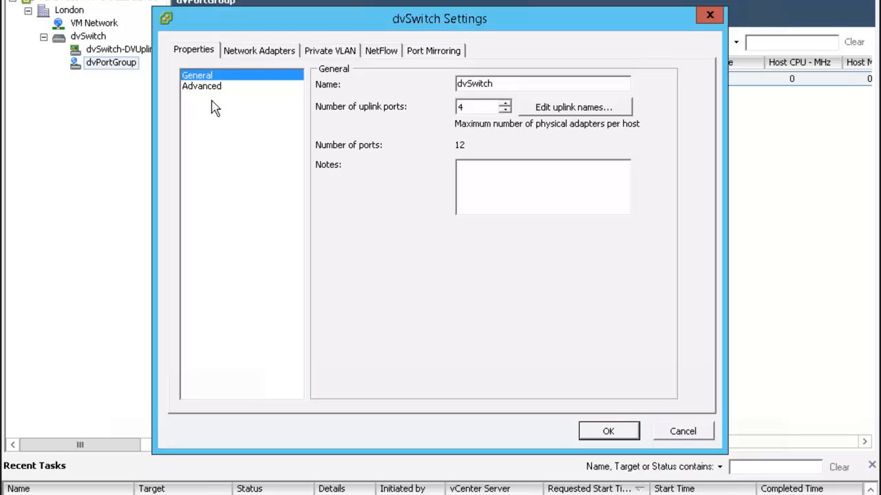
click(342, 55)
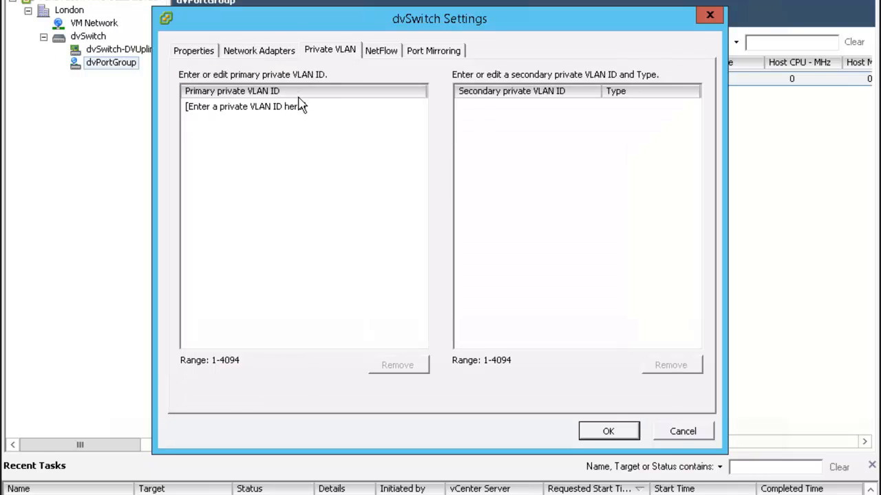
click(276, 109)
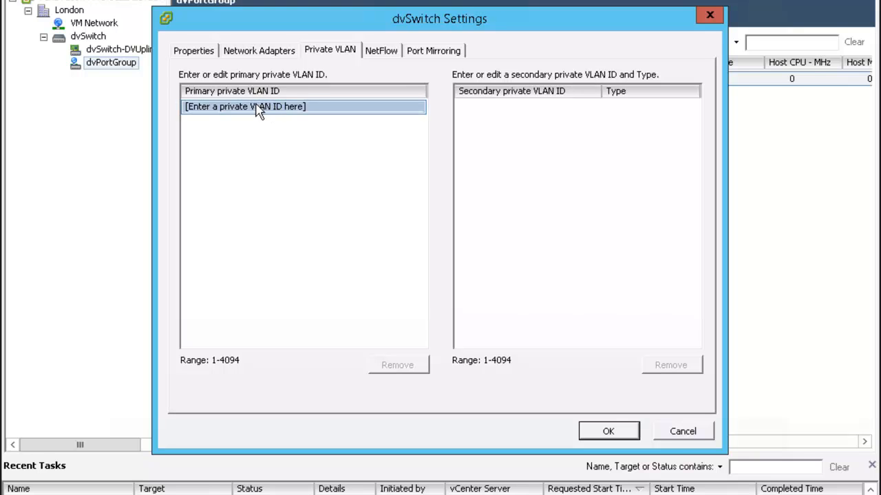
click(257, 107)
drag(315, 104, 130, 101)
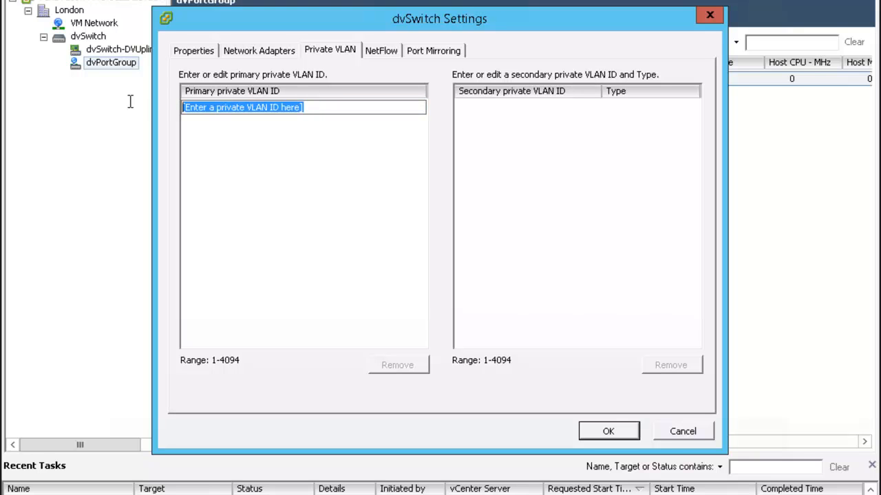
text(1)
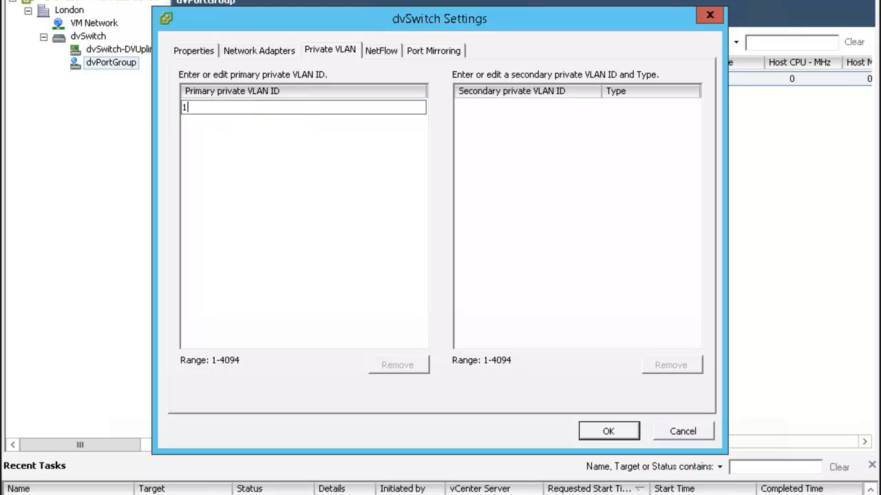
click(313, 144)
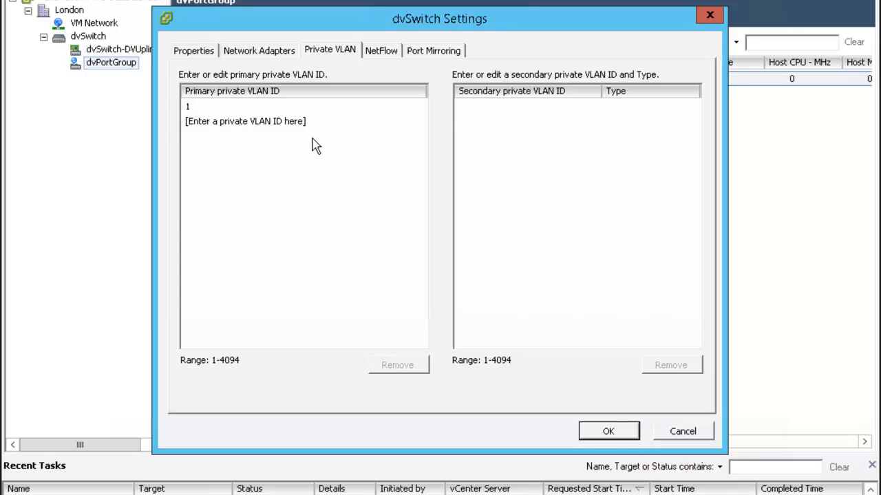
click(218, 109)
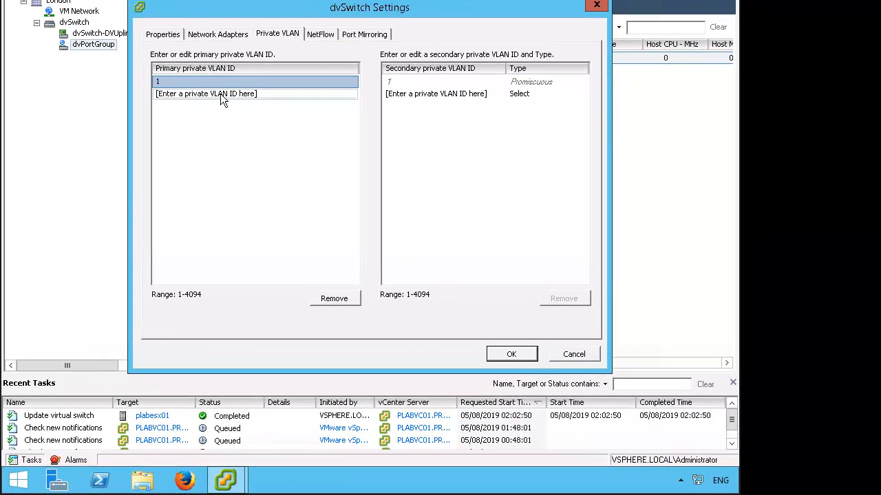
Add primary private VLAN ID 2 below VLAN 1 in the dvSwitch's list
click(258, 118)
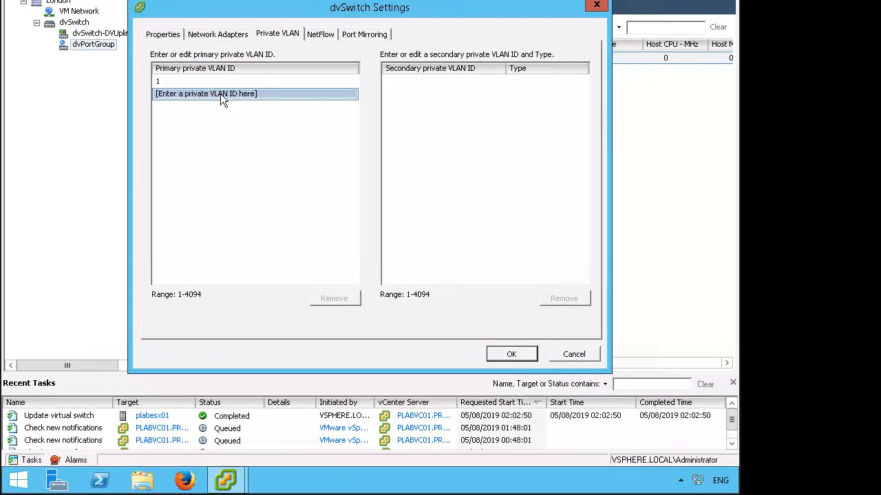
click(220, 95)
drag(257, 96, 88, 110)
text(2)
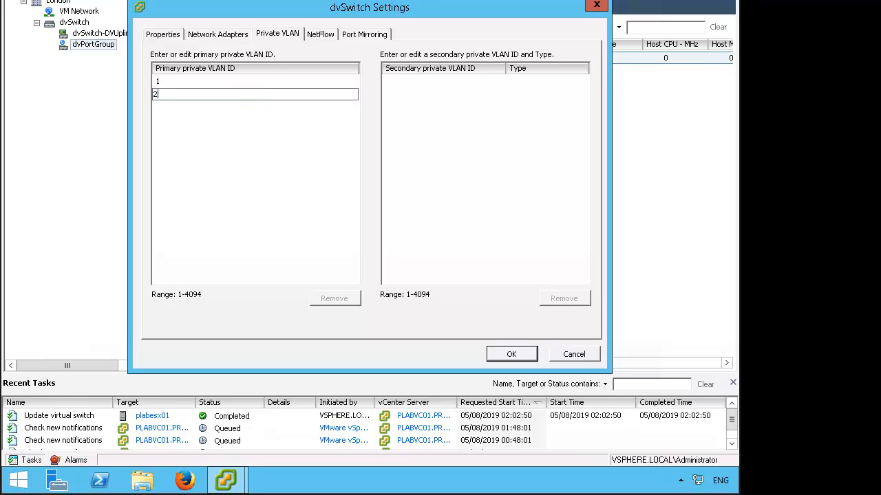
click(468, 151)
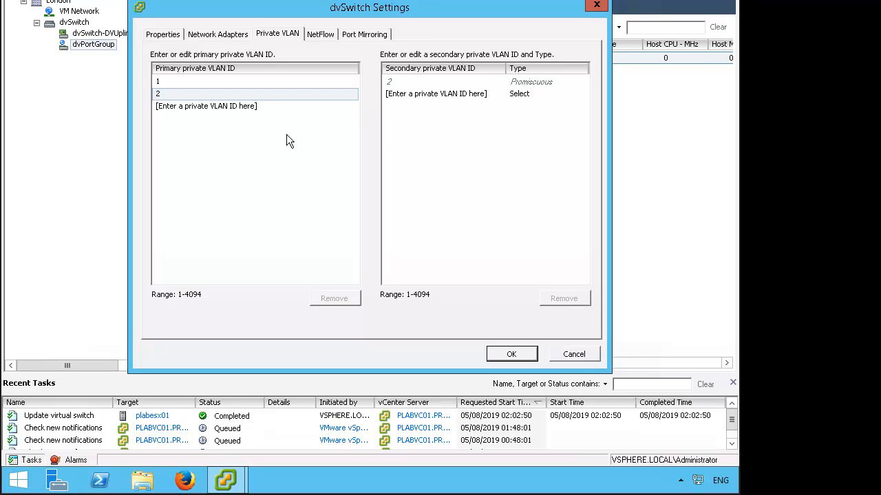
Enter a third primary private VLAN entry with ID 3
click(260, 110)
click(272, 96)
click(258, 105)
click(257, 105)
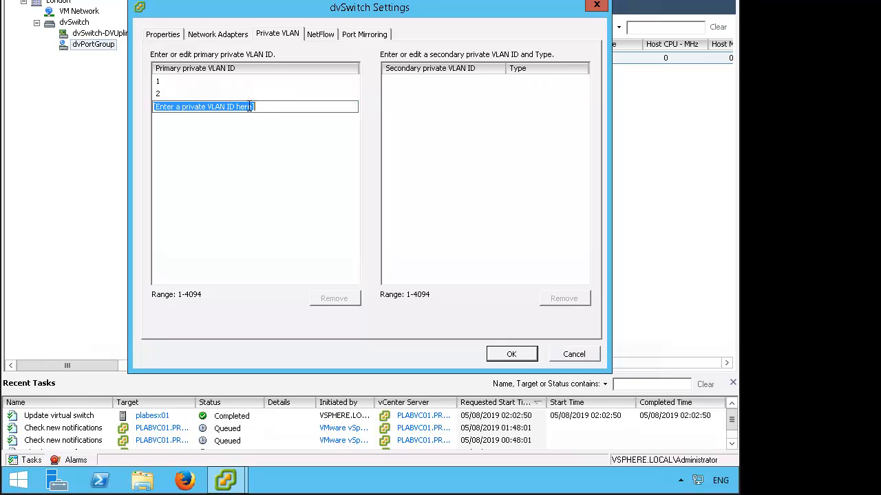
text(3)
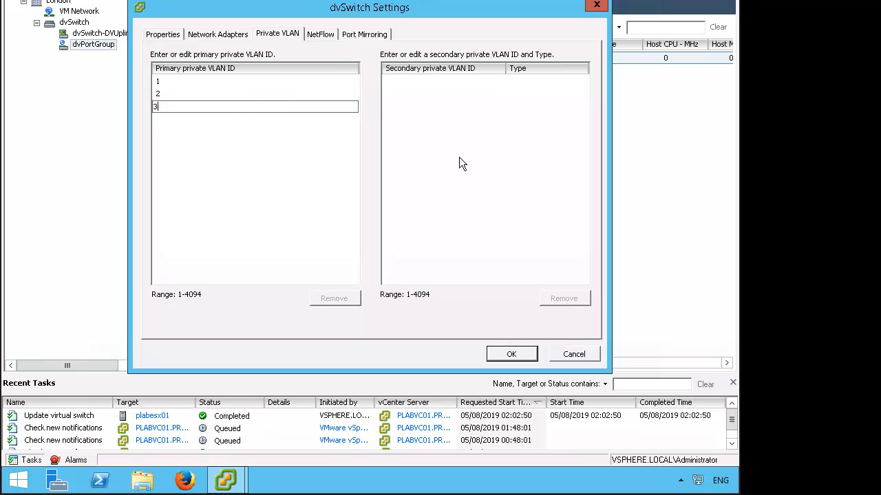
key(Return)
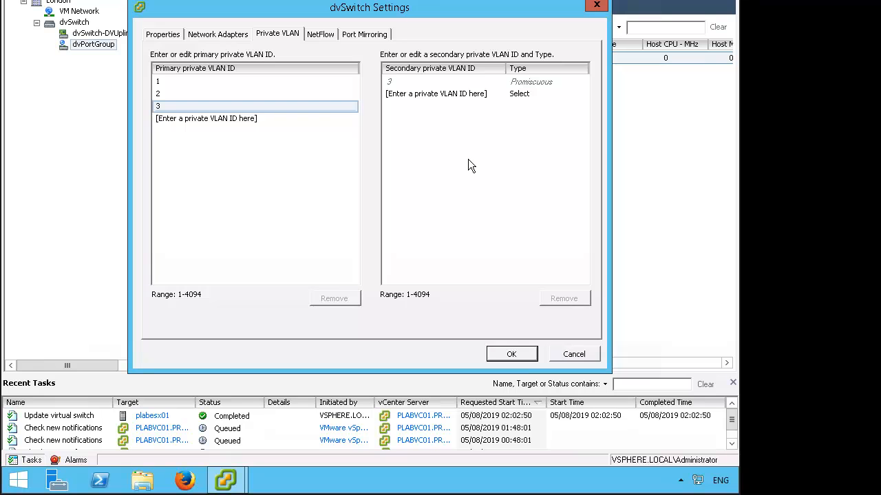
Set VLAN 3's secondary VLAN type to Community and apply the dvSwitch settings
click(583, 96)
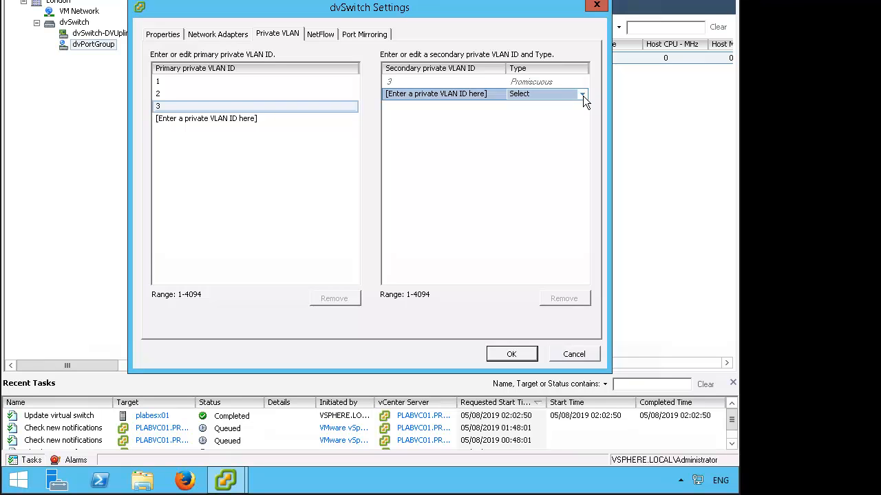
click(583, 95)
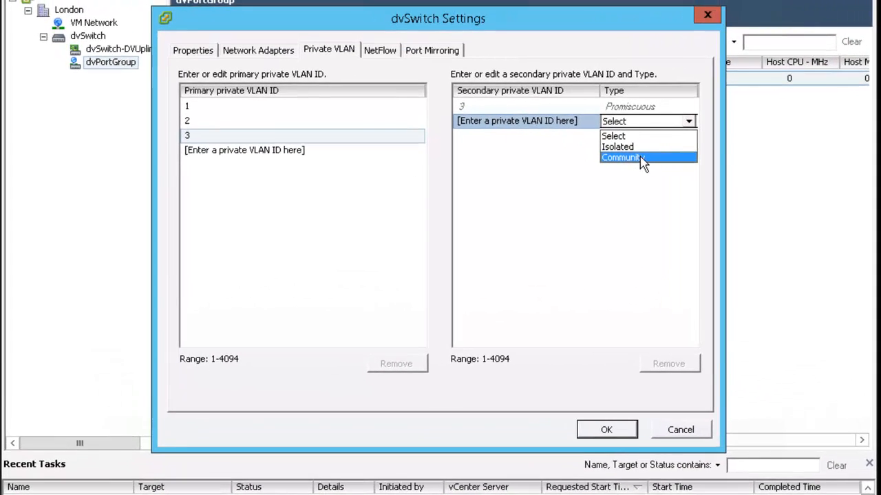
click(626, 158)
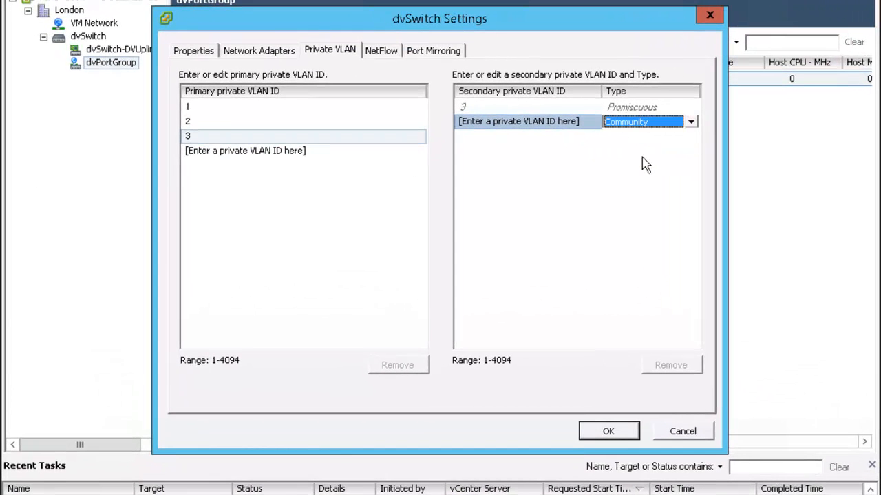
click(617, 431)
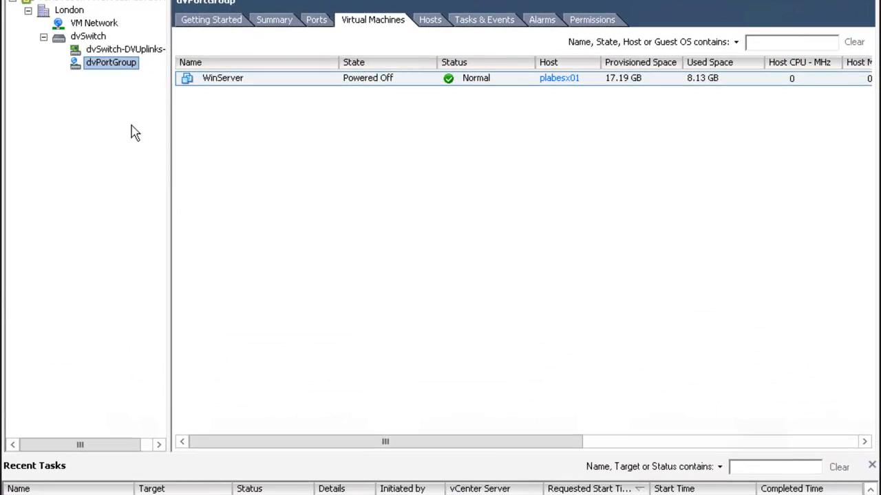
Change the dvSwitch's Advanced Maximum MTU from 1500 to 2000 and apply
right_click(97, 43)
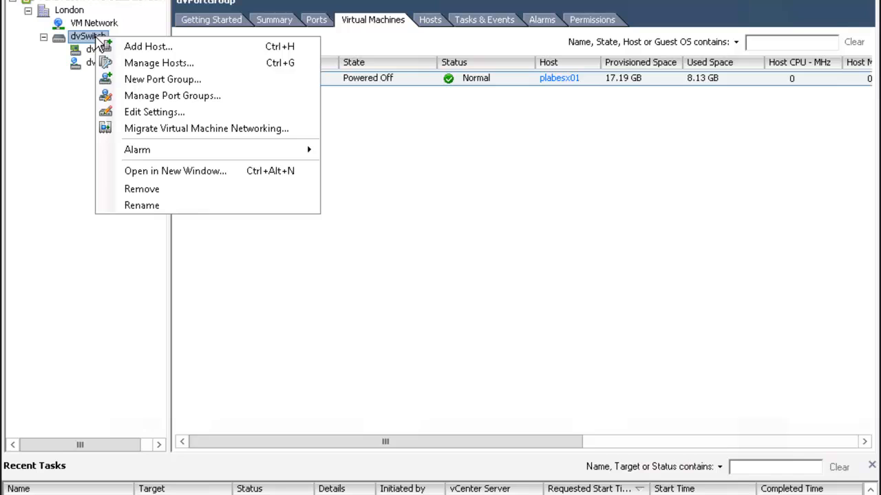
click(183, 114)
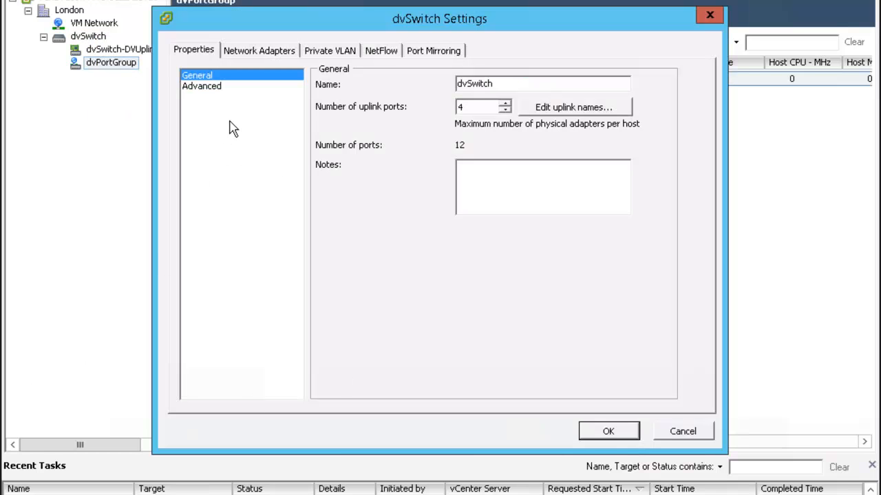
click(210, 88)
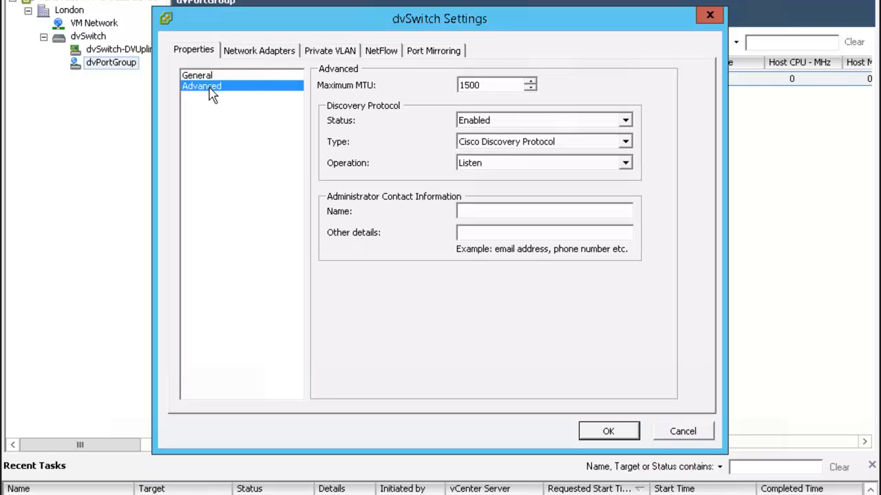
double_click(463, 86)
text(2000)
click(609, 431)
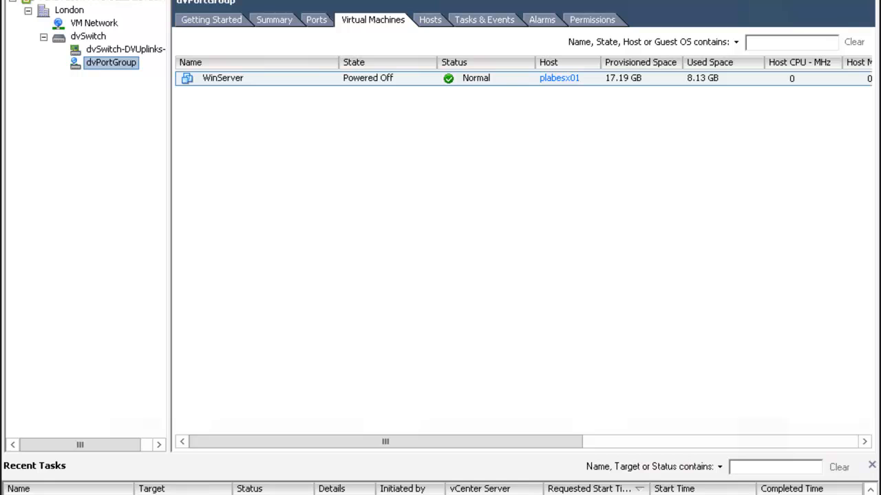
Switch to Hosts and Clusters and open Edit Settings for the WinServer VM
click(234, 0)
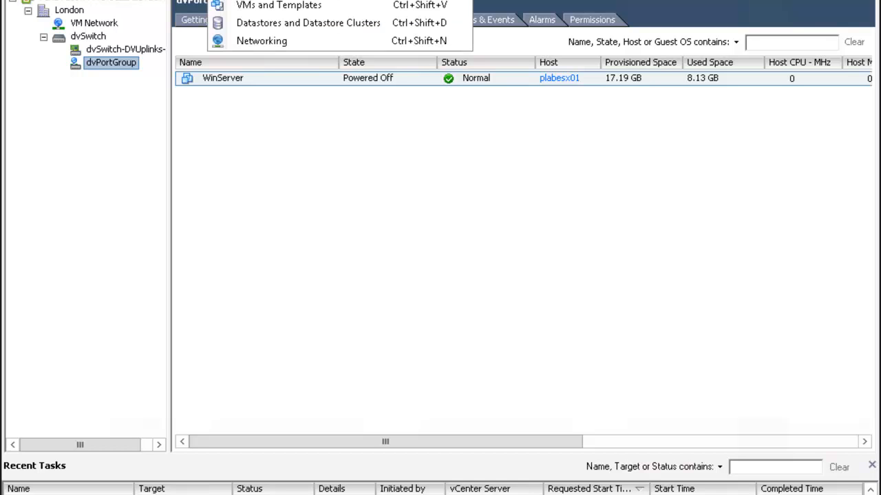
click(313, 2)
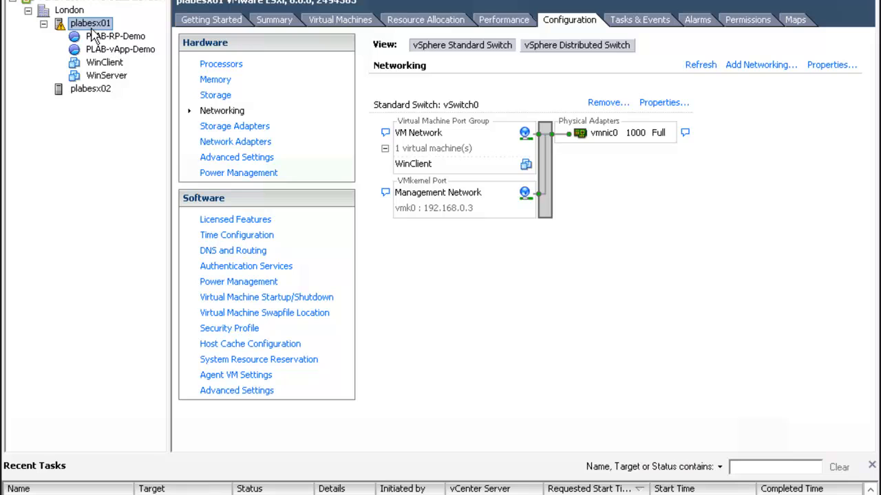
right_click(121, 81)
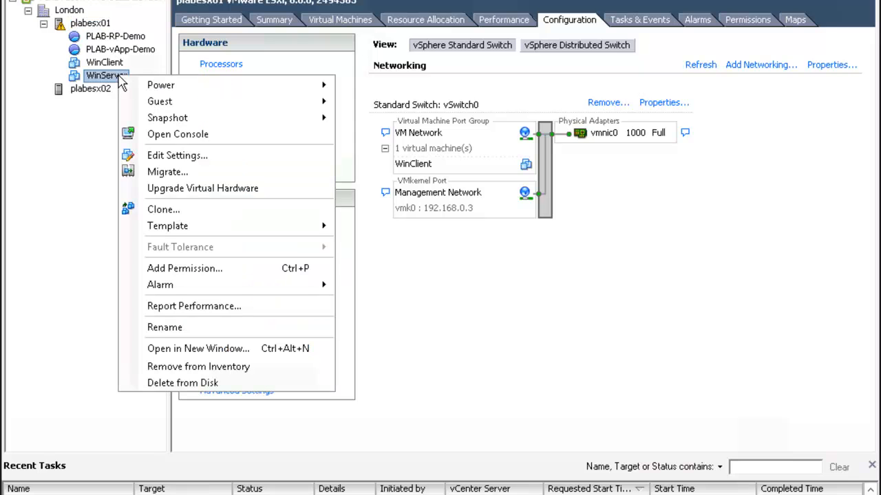
mouse_move(124, 83)
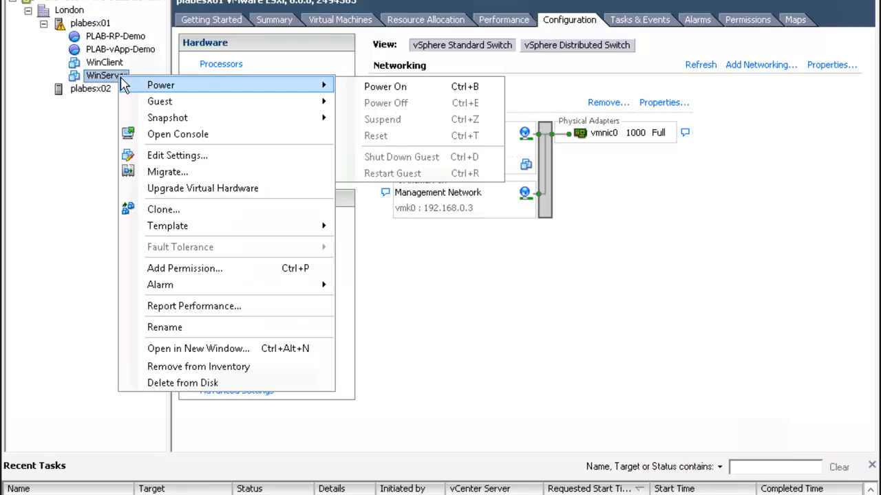
click(211, 159)
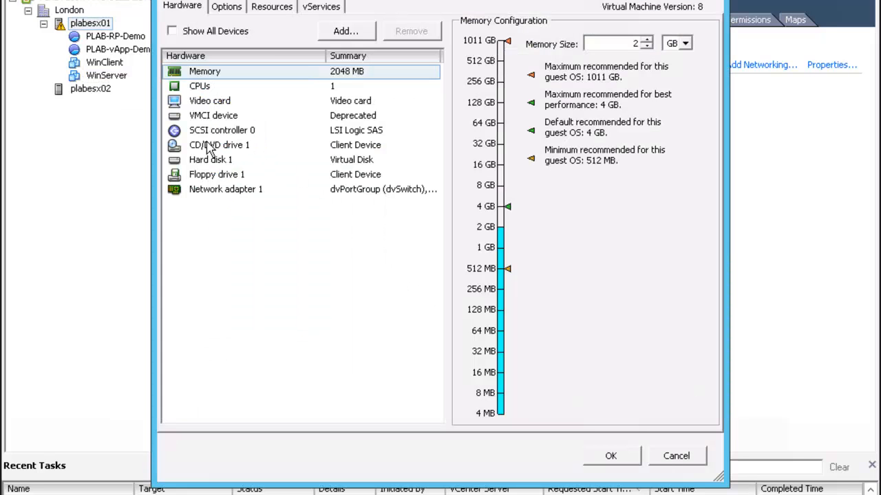
Remove WinServer's Network adapter 1 and launch the Add Hardware wizard
click(233, 190)
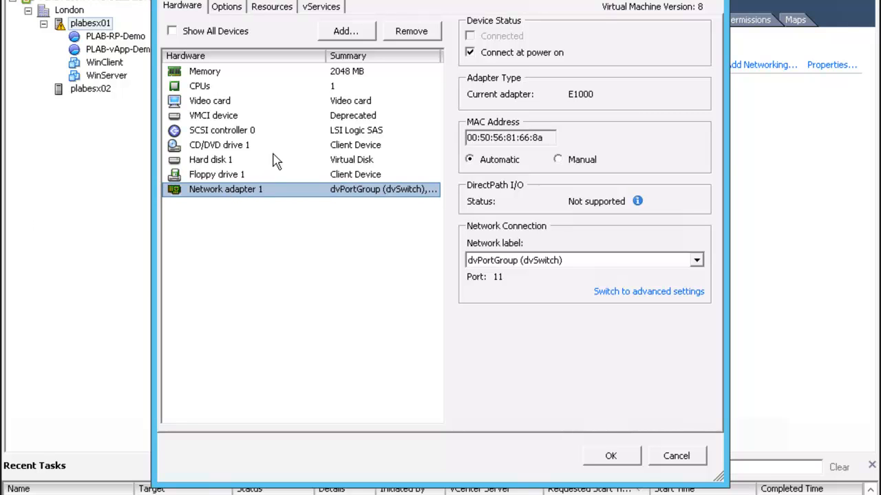
click(425, 32)
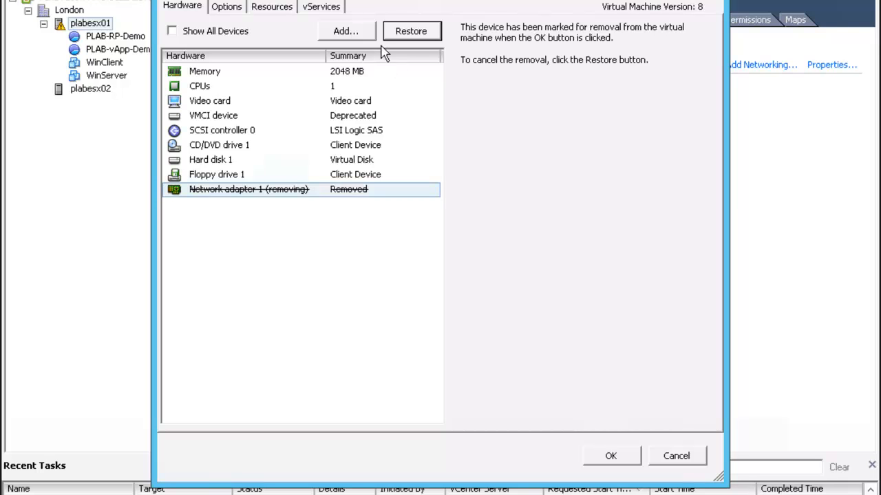
click(359, 38)
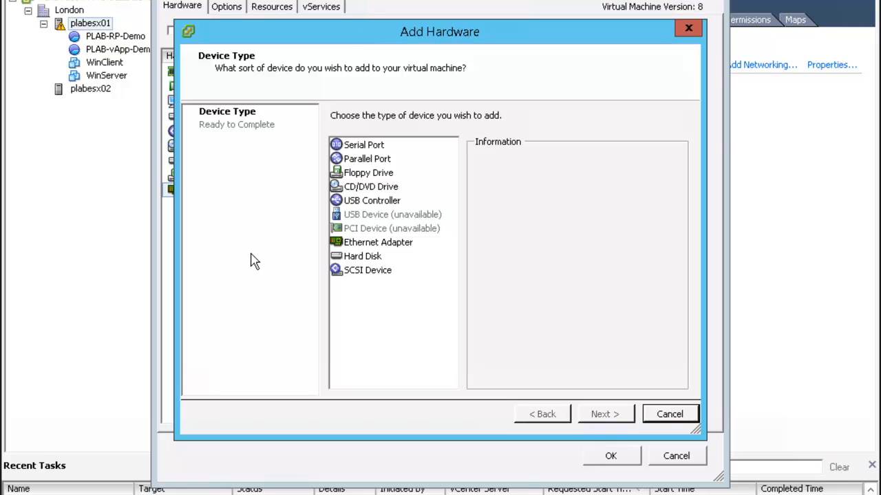
Add an Ethernet adapter of type VMXNET 2 (Enhanced) through the Add Hardware wizard
click(377, 247)
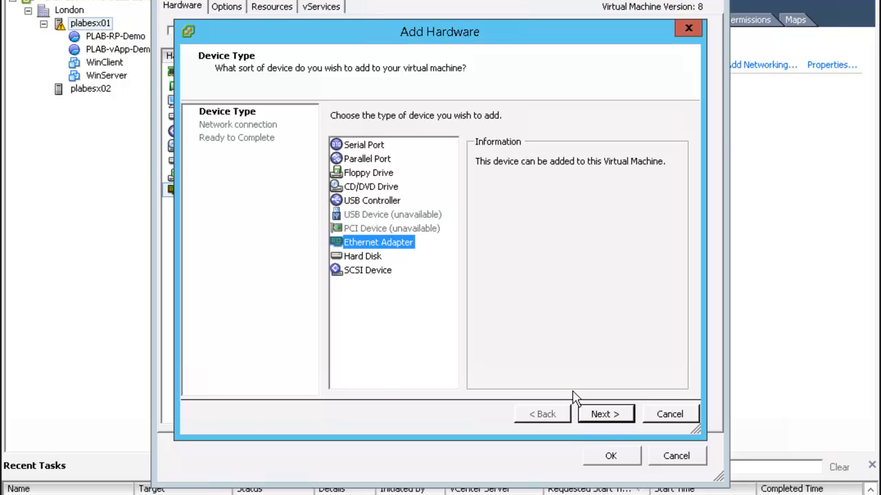
click(598, 416)
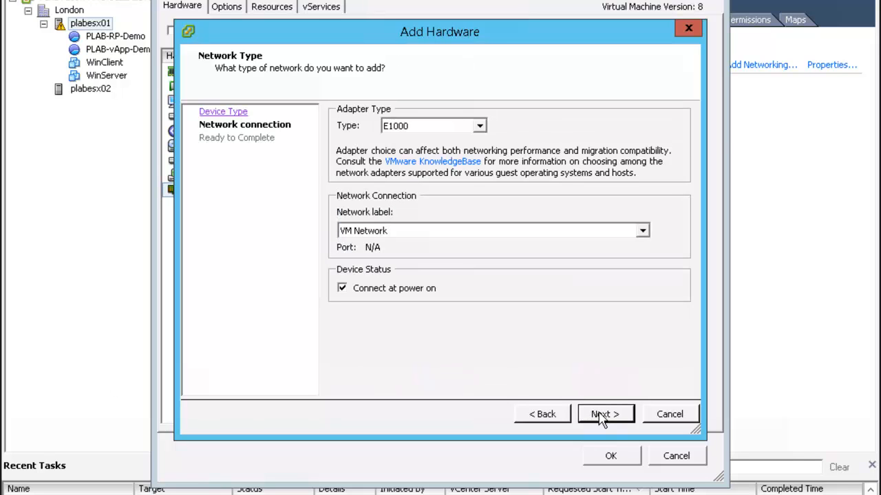
click(479, 128)
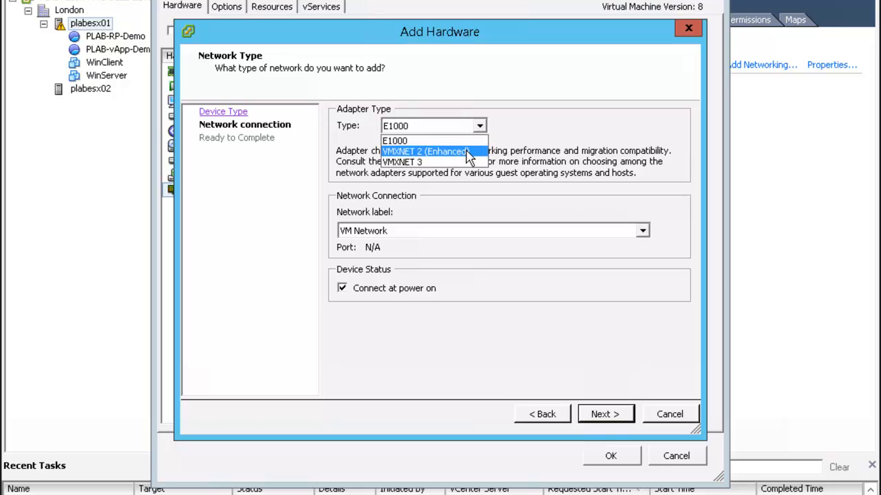
click(467, 153)
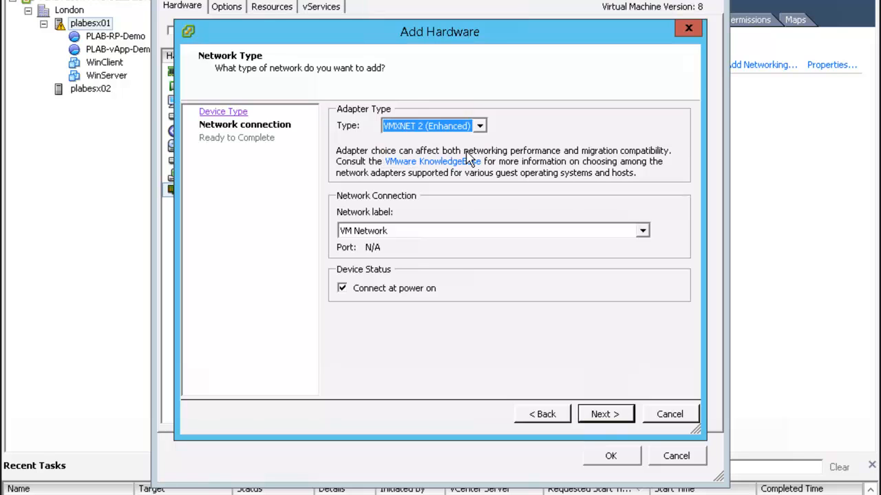
click(604, 415)
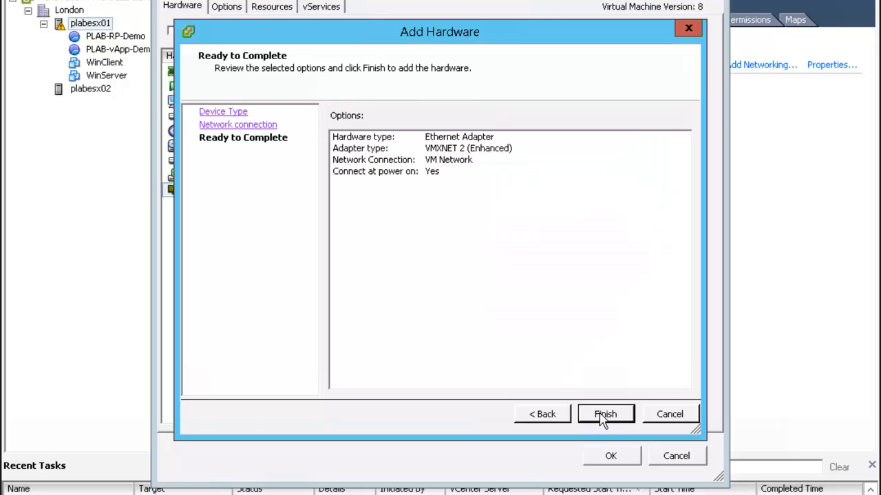
click(604, 415)
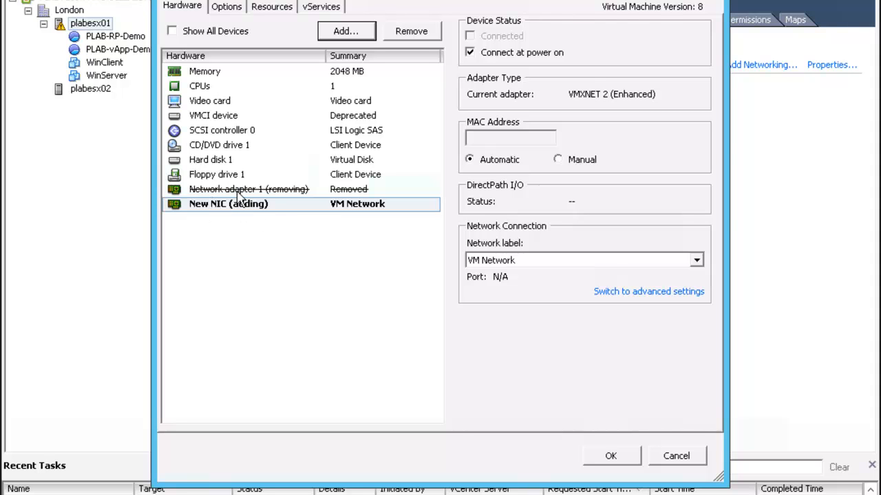
Set the New NIC's MAC address to manual 00:50:56:81:66:8a and save the VM
click(256, 200)
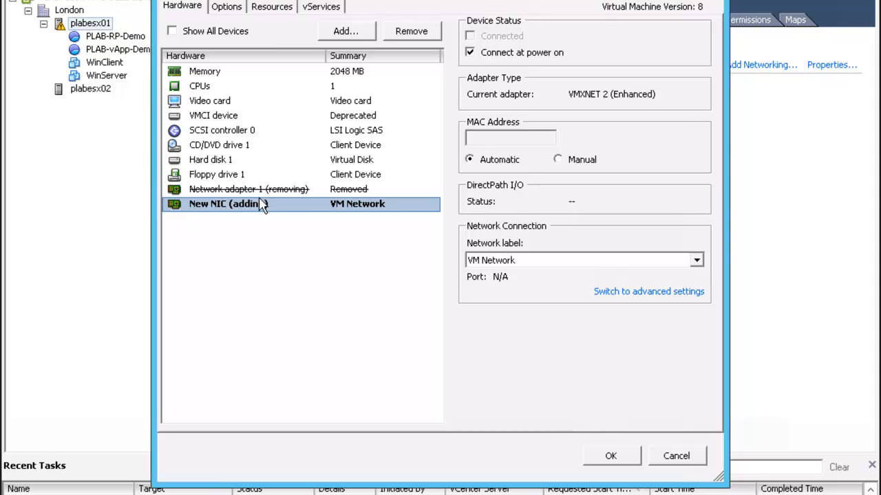
click(558, 160)
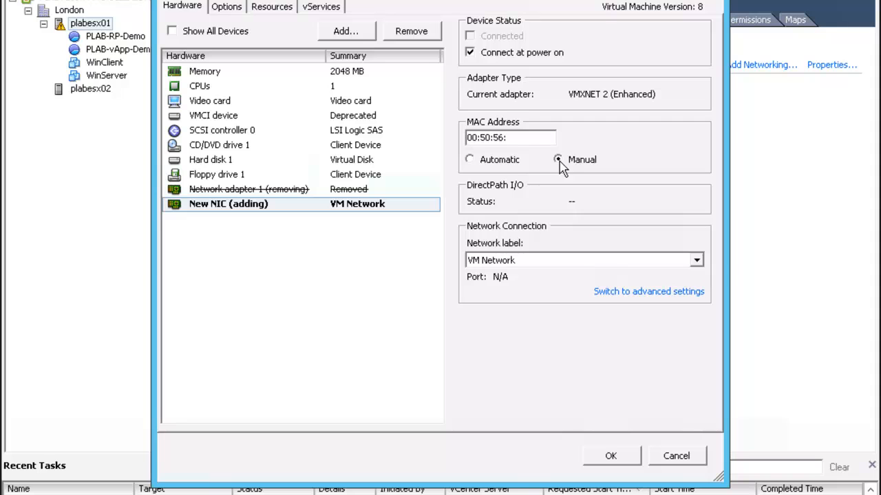
double_click(525, 138)
text(00:50:56:81:66:8a)
click(610, 458)
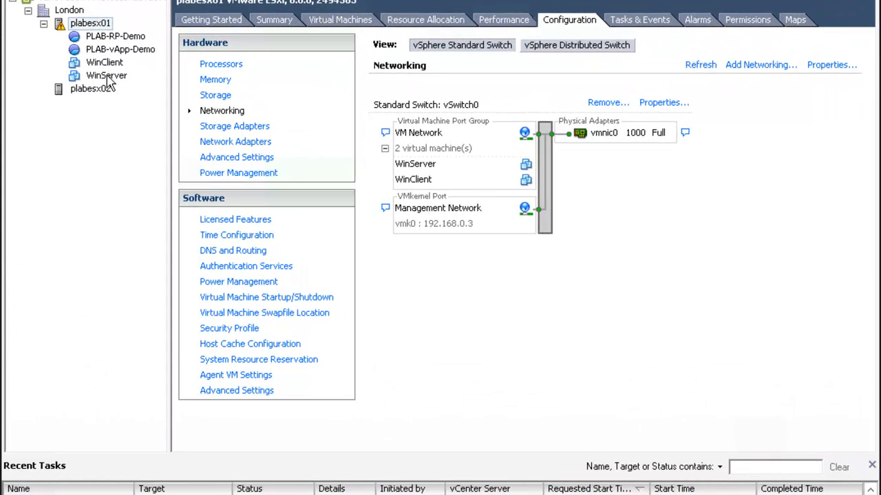
Change WinServer's Network adapter 1 label to dvPortGroup (dvSwitch) and save
right_click(108, 80)
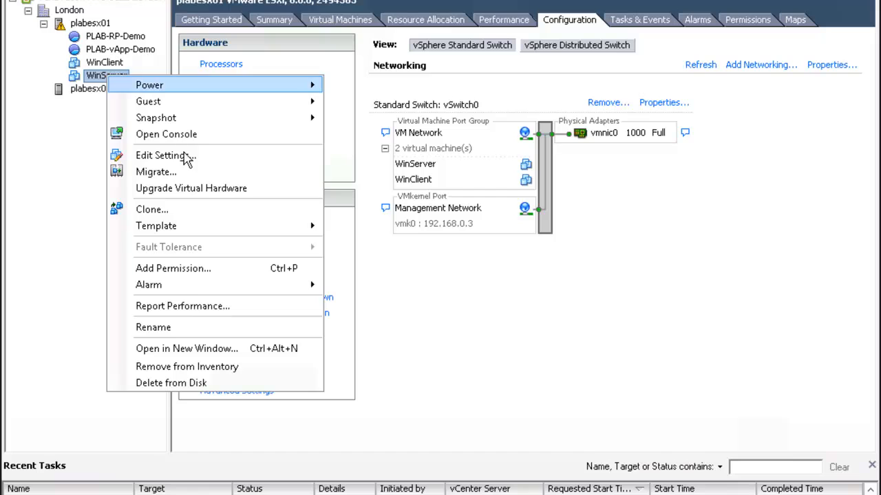
click(187, 157)
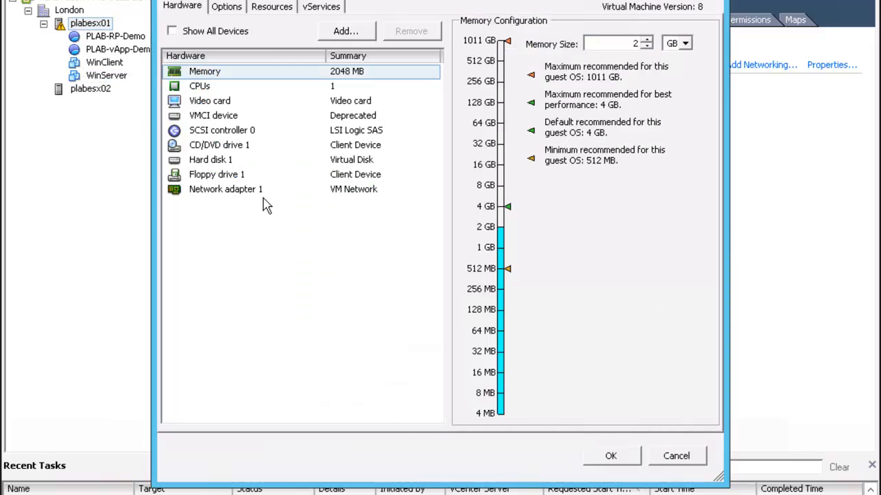
click(227, 194)
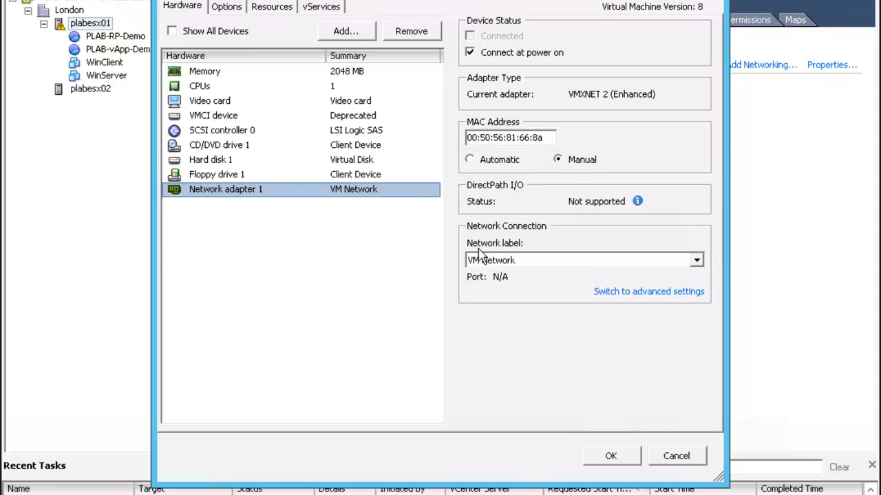
click(696, 260)
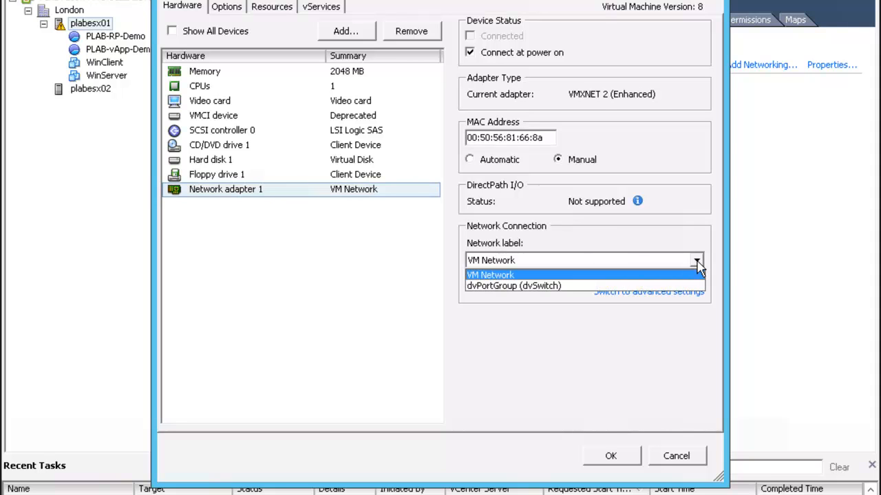
click(521, 286)
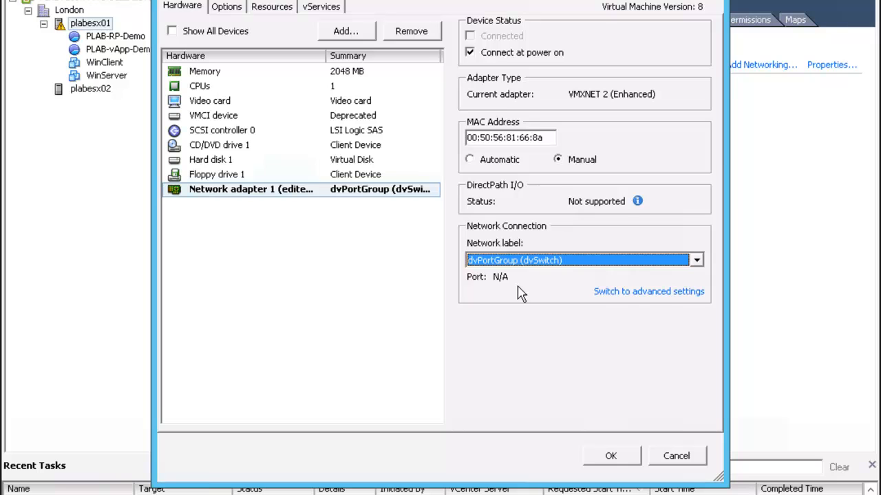
click(610, 458)
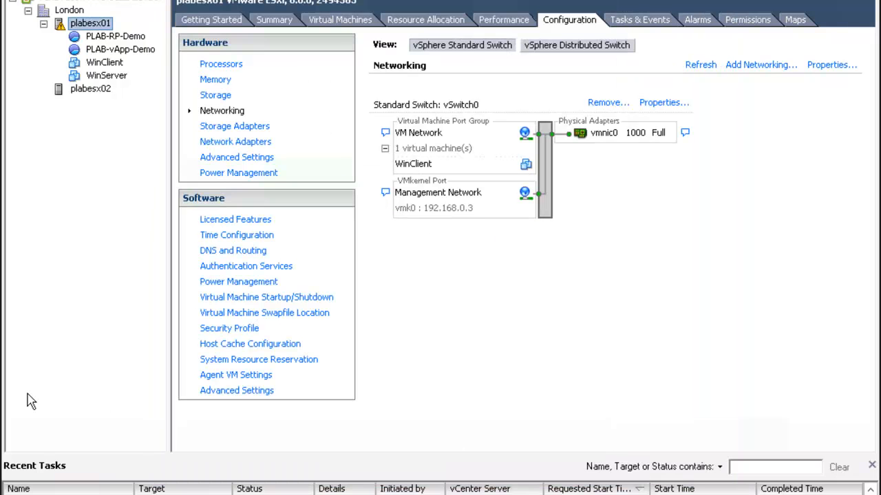
Set WinServer's Network adapter 1 back to VM Network and save the settings
right_click(114, 81)
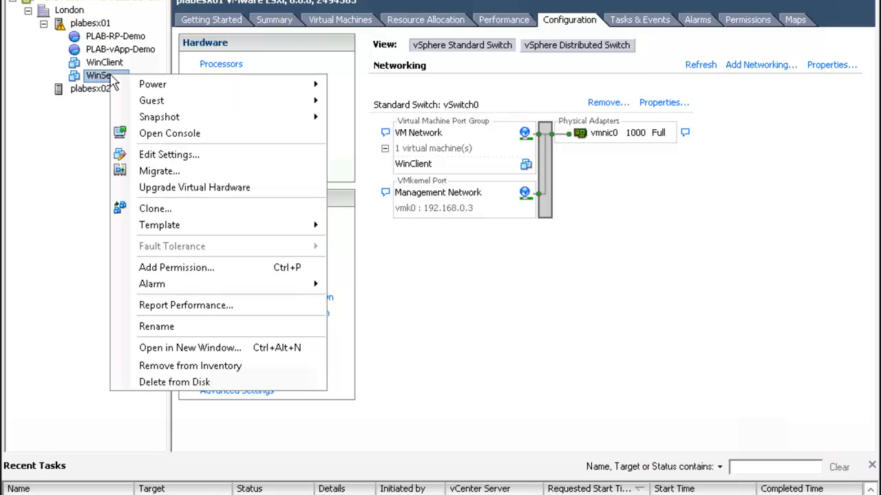
click(200, 157)
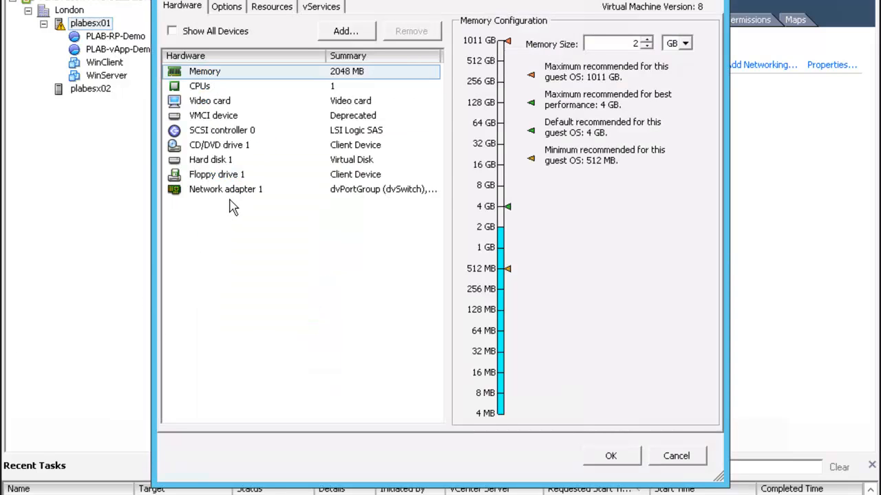
click(245, 196)
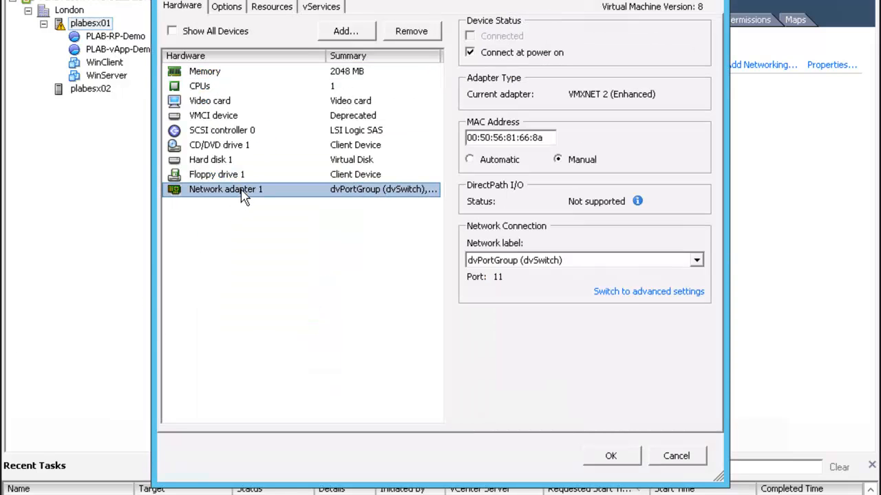
click(697, 262)
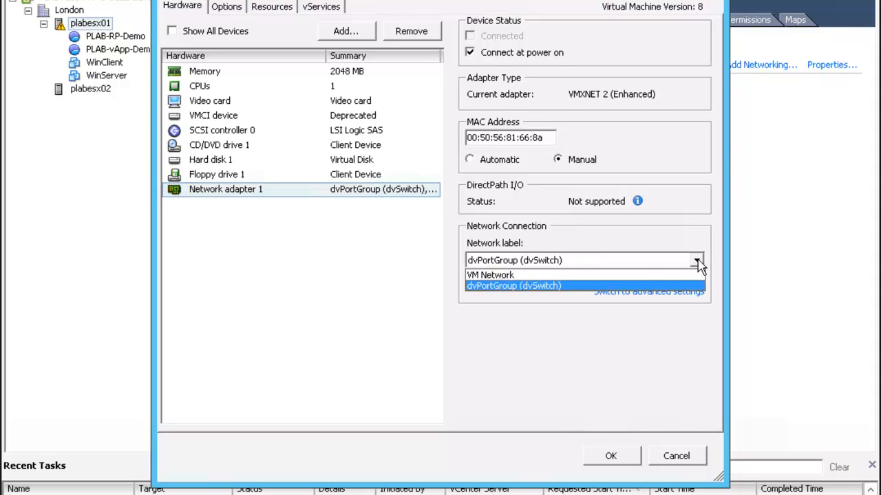
click(519, 275)
click(612, 455)
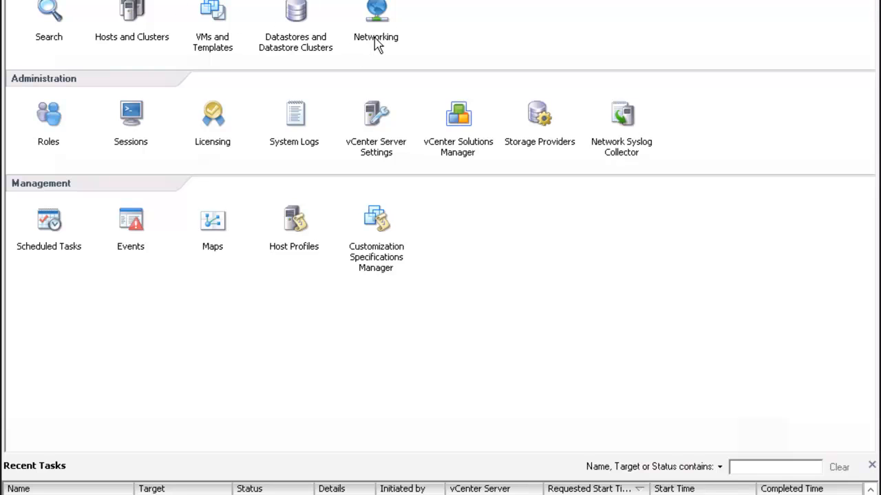
Remove dvSwitch from the Networking inventory and confirm the deletion
click(377, 20)
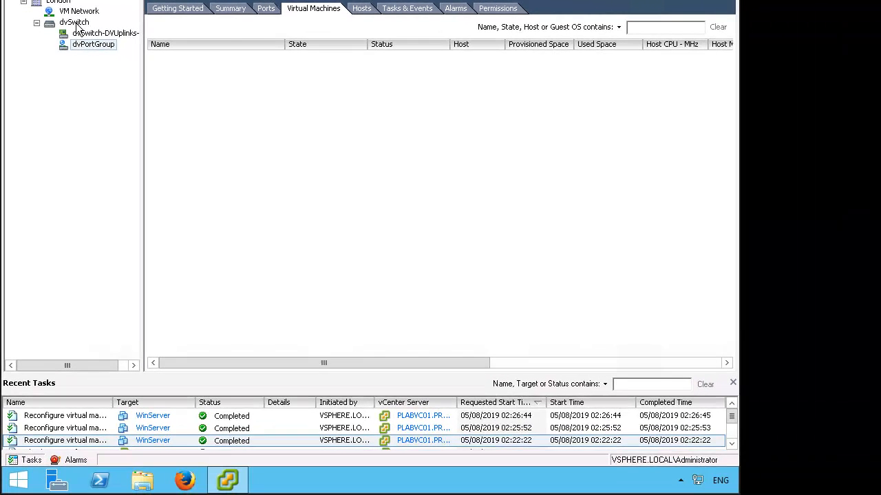
right_click(76, 23)
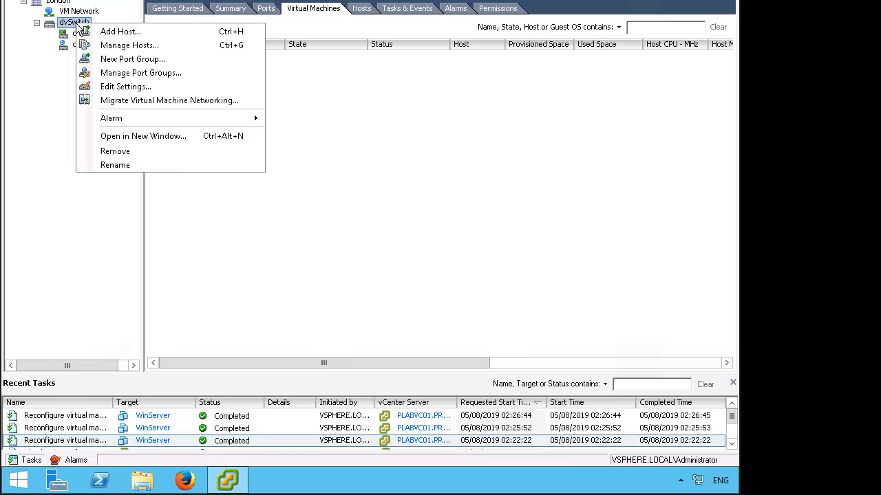
click(154, 153)
click(424, 245)
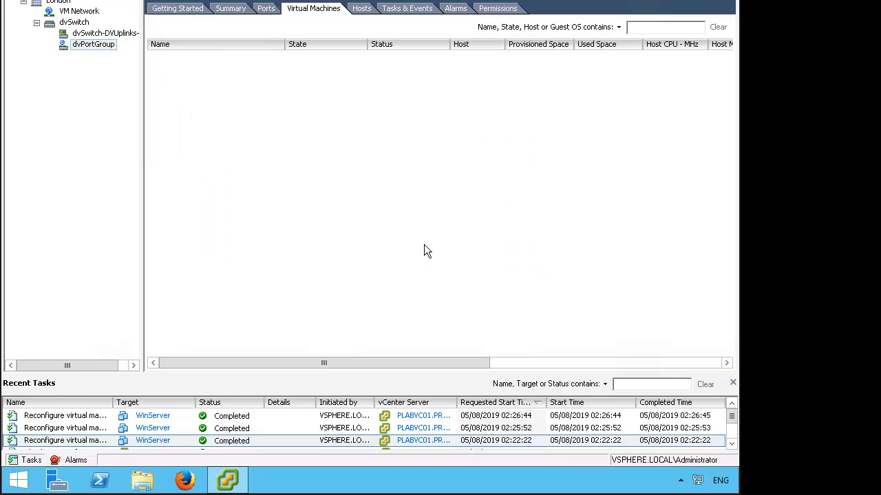